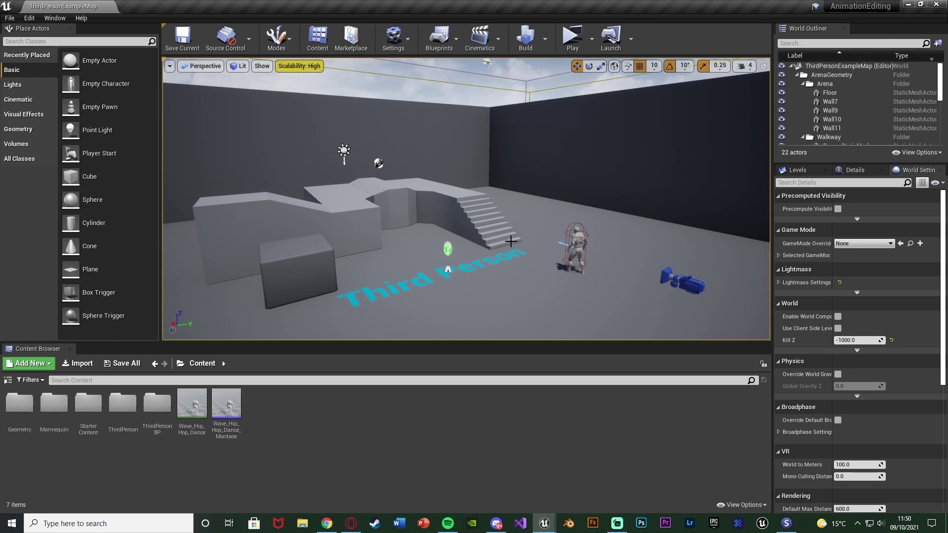
Play the level, trigger the character's dance to check its facing and height, and stop the preview
{"action": "left_click", "coordinate": [572, 36]}
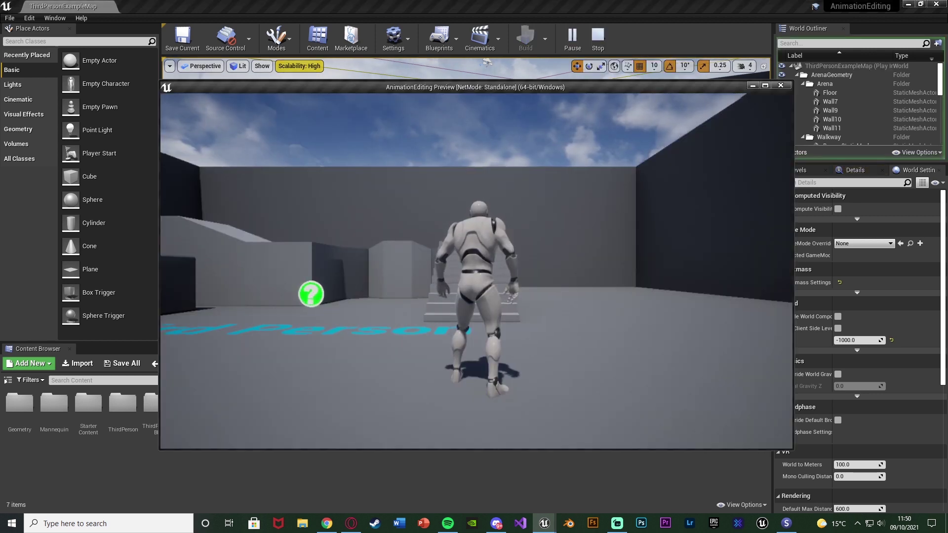
{"action": "left_click", "coordinate": [533, 214]}
{"action": "key", "text": "f"}
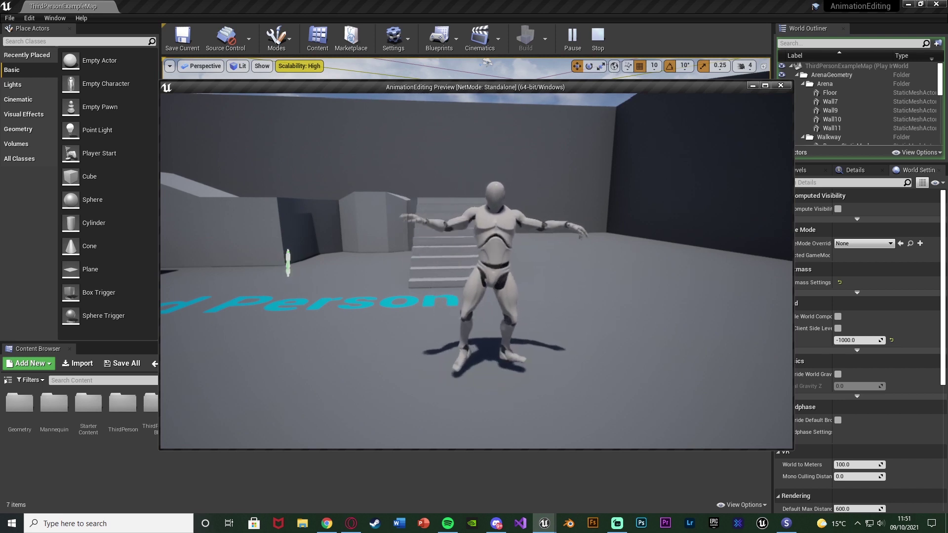
{"action": "key", "text": "w"}
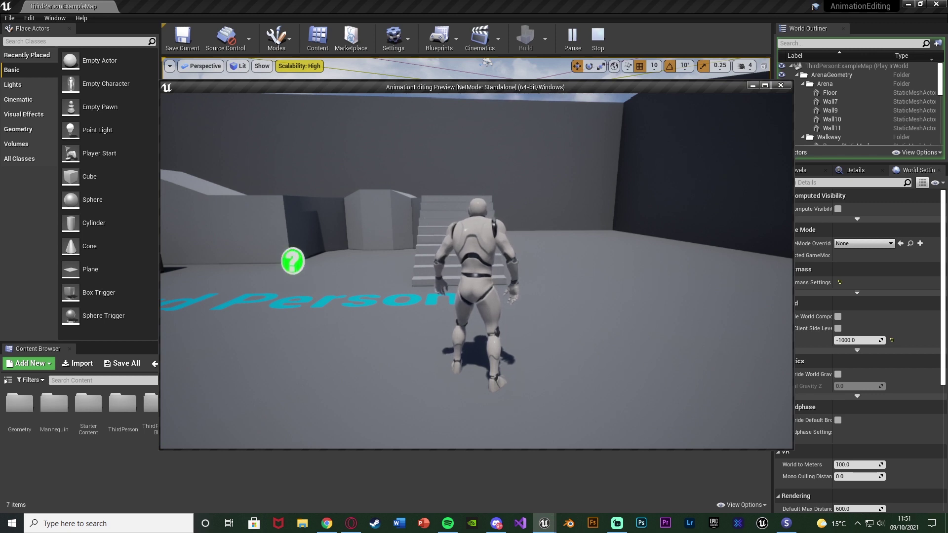
{"action": "key", "text": "Escape"}
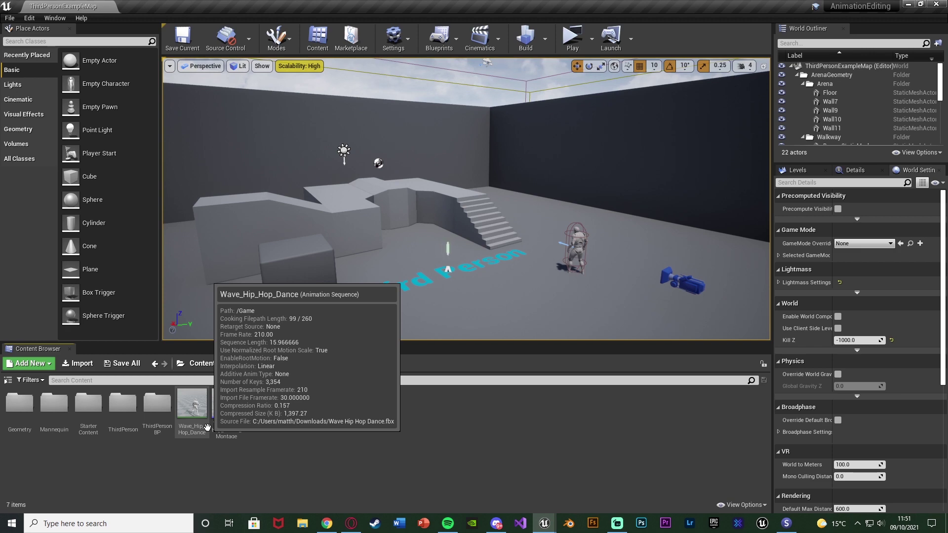
Open the Wave_Hip_Hop_Dance animation, pause playback and return to frame 0
{"action": "double_click", "coordinate": [206, 426]}
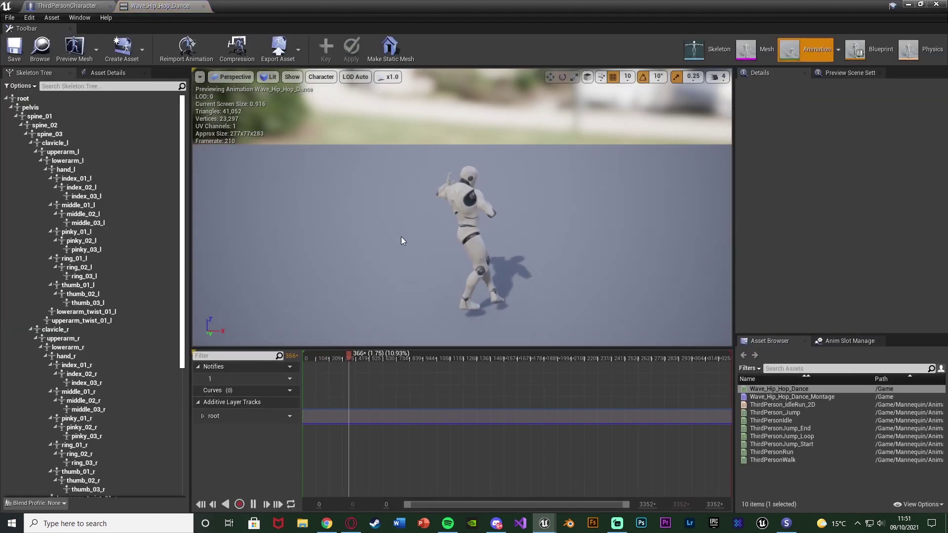
{"action": "key", "text": "space"}
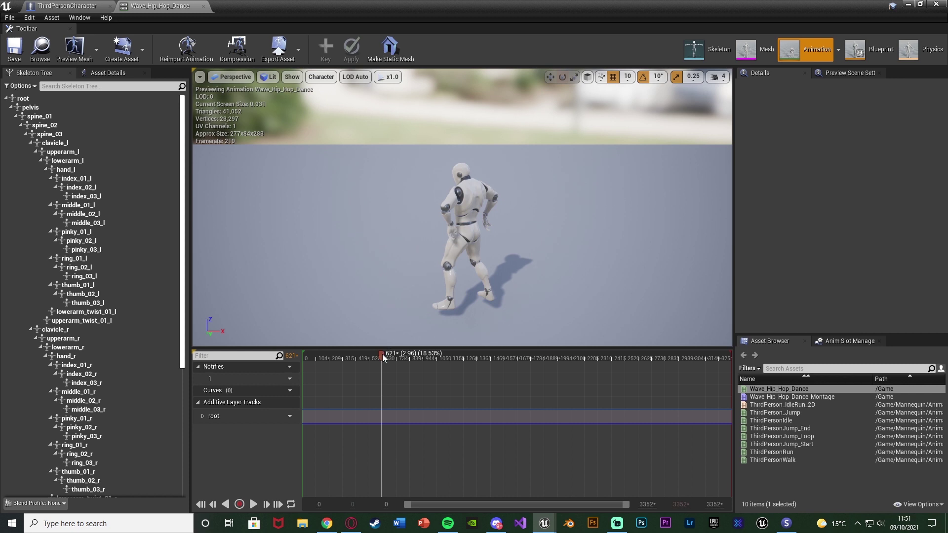
{"action": "left_click_drag", "start_coordinate": [382, 354], "coordinate": [297, 359]}
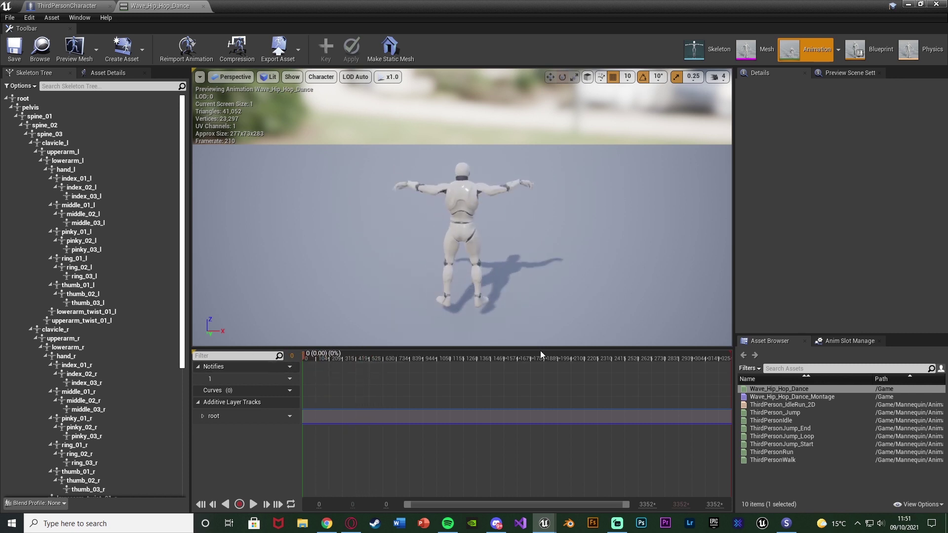
Rotate the root bone 180 degrees about its Z axis so the mannequin faces the opposite direction
{"action": "left_click", "coordinate": [78, 97]}
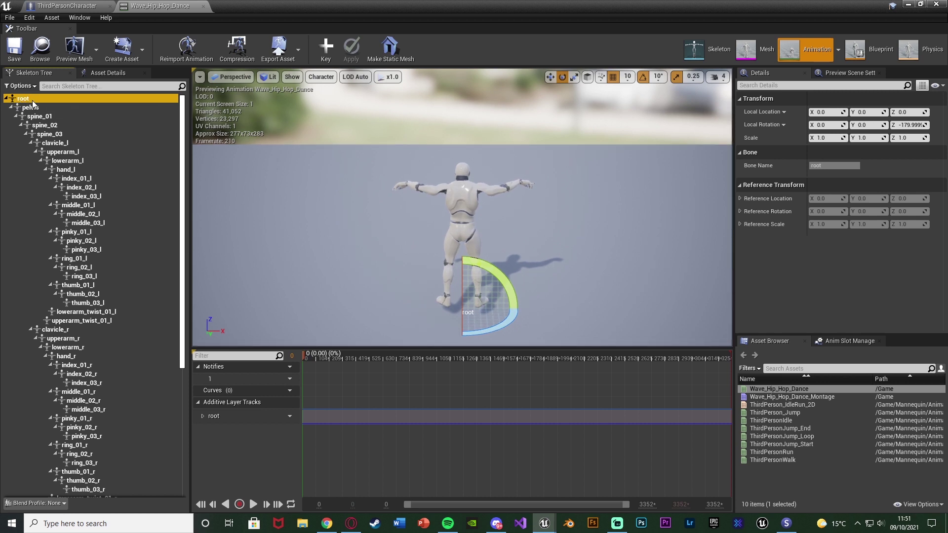
{"action": "left_click", "coordinate": [47, 104]}
{"action": "left_click", "coordinate": [49, 98]}
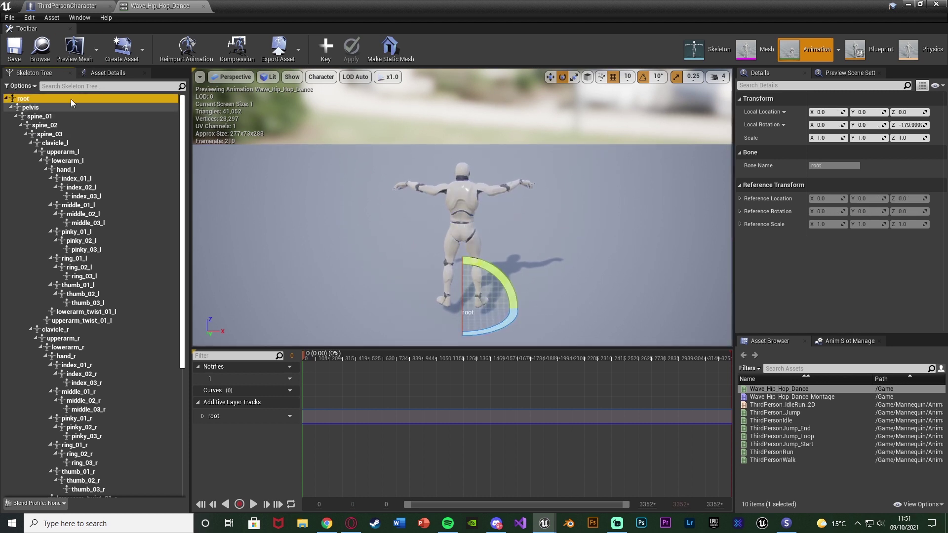
{"action": "left_click_drag", "start_coordinate": [498, 338], "coordinate": [390, 316]}
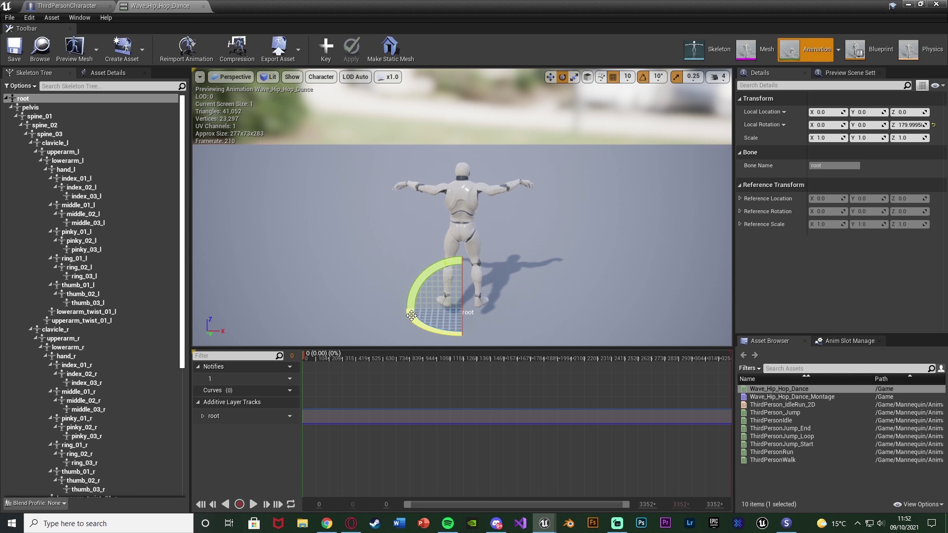
{"action": "left_click_drag", "start_coordinate": [412, 311], "coordinate": [519, 310]}
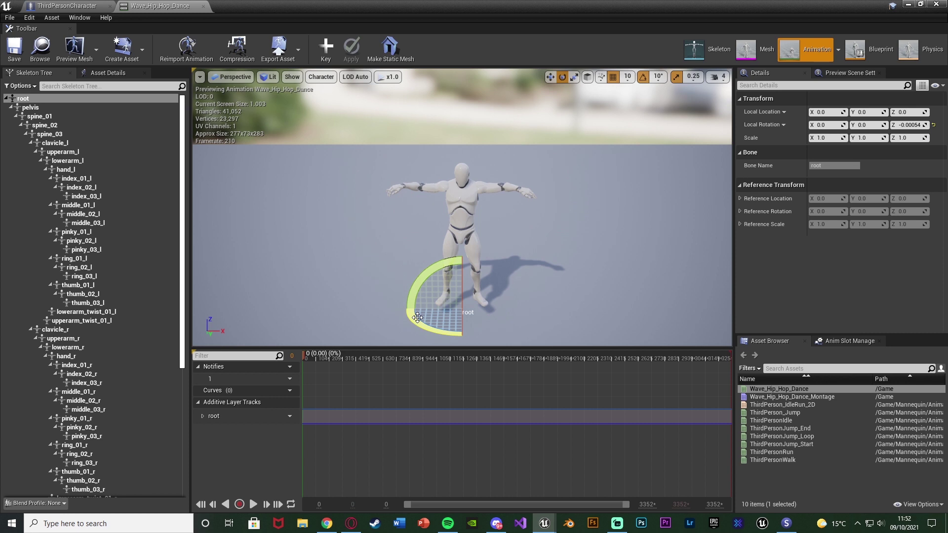
{"action": "left_click_drag", "start_coordinate": [417, 317], "coordinate": [432, 330]}
{"action": "key", "text": "w"}
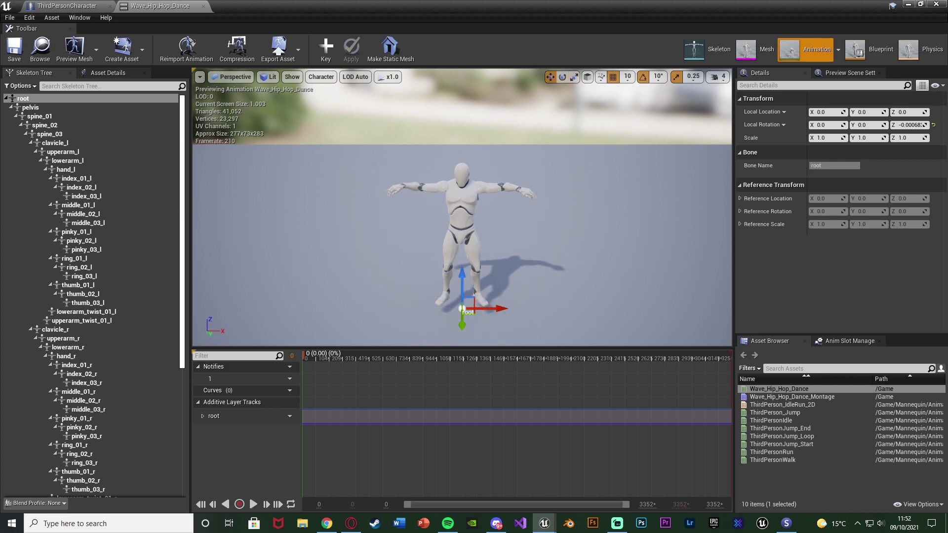
{"action": "right_click_drag", "start_coordinate": [474, 307], "coordinate": [395, 296]}
{"action": "left_click_drag", "start_coordinate": [358, 280], "coordinate": [368, 285]}
{"action": "key", "text": "ctrl+z"}
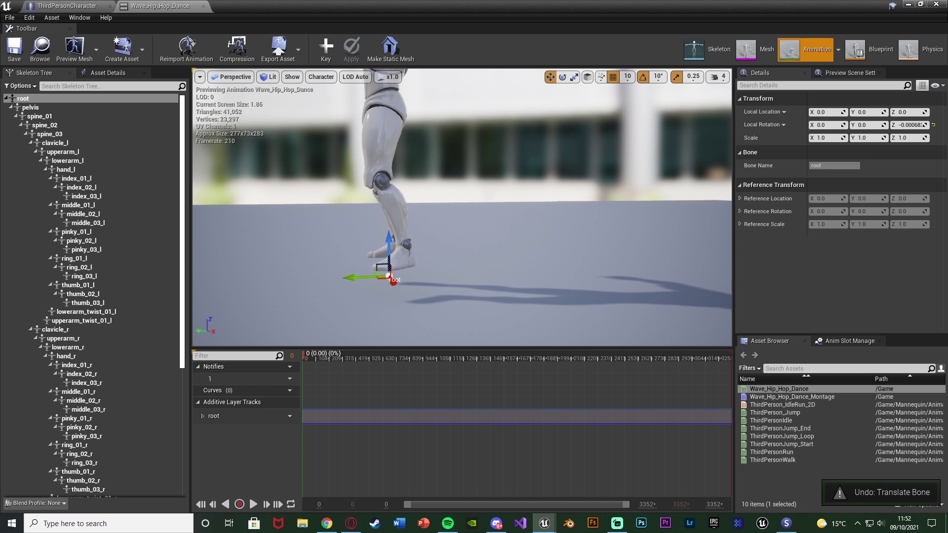
{"action": "right_click_drag", "start_coordinate": [410, 277], "coordinate": [351, 271]}
{"action": "key", "text": "e"}
{"action": "mouse_move", "coordinate": [435, 303]}
{"action": "left_mouse_down"}
{"action": "mouse_move", "coordinate": [443, 303]}
{"action": "mouse_move", "coordinate": [428, 302]}
{"action": "left_mouse_up"}
{"action": "key", "text": "ctrl+z"}
Move the root bone down to the floor, set its local Z location to -20, and deselect it
{"action": "key", "text": "w"}
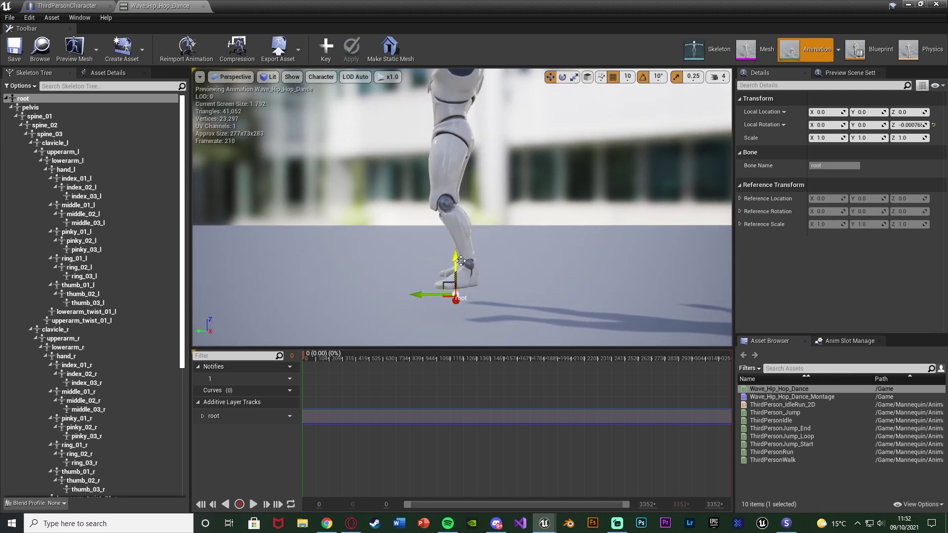
{"action": "left_click_drag", "start_coordinate": [460, 261], "coordinate": [450, 289]}
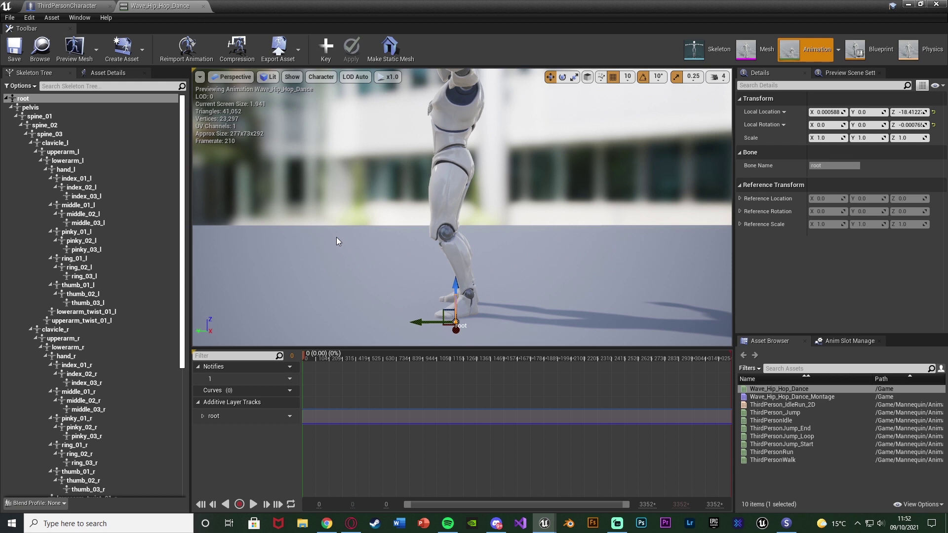
{"action": "left_click", "coordinate": [910, 113]}
{"action": "type", "text": "-20"}
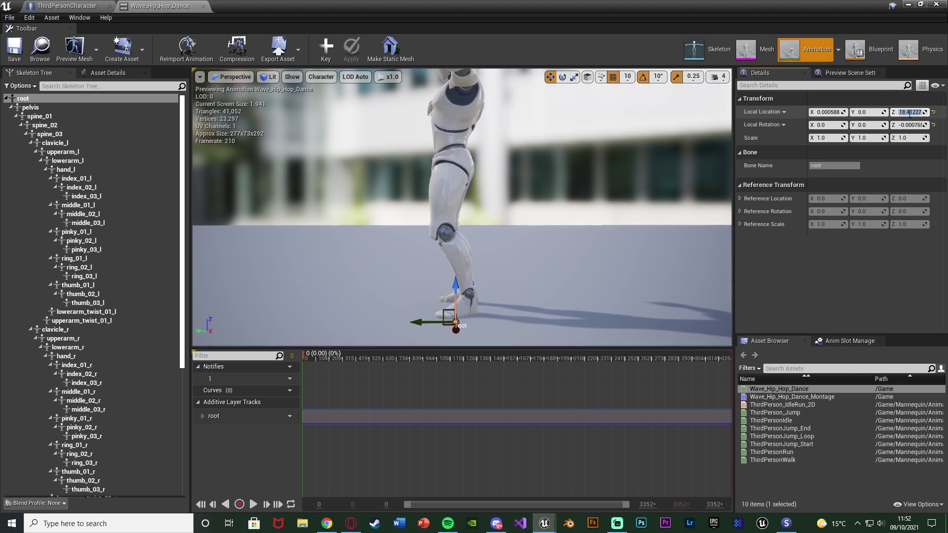
{"action": "type", "text": "0"}
{"action": "key", "text": "Return"}
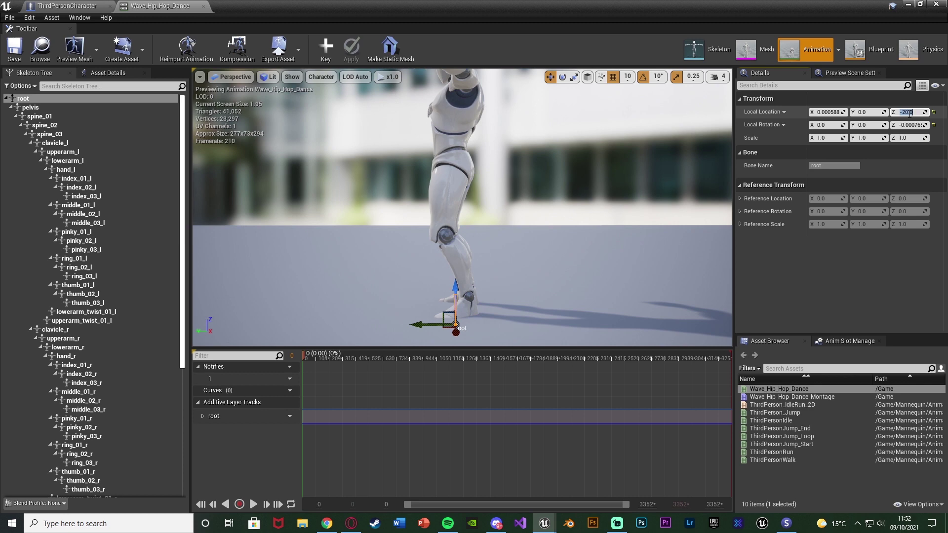
{"action": "left_click", "coordinate": [386, 201]}
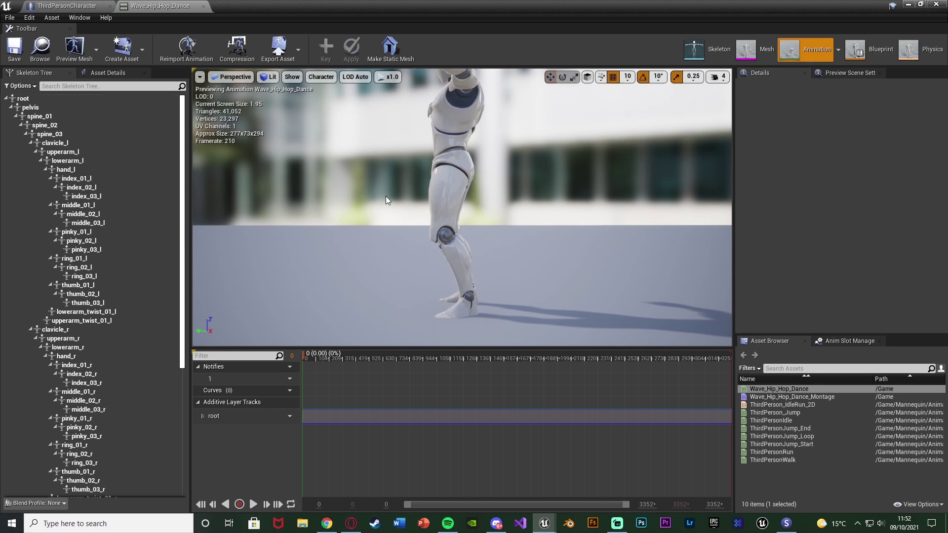
Preview the adjusted dance from the front and return to frame 0
{"action": "mouse_move", "coordinate": [387, 201]}
{"action": "right_mouse_down"}
{"action": "mouse_move", "coordinate": [474, 232]}
{"action": "mouse_move", "coordinate": [444, 217]}
{"action": "mouse_move", "coordinate": [464, 203]}
{"action": "mouse_move", "coordinate": [393, 197]}
{"action": "right_mouse_up"}
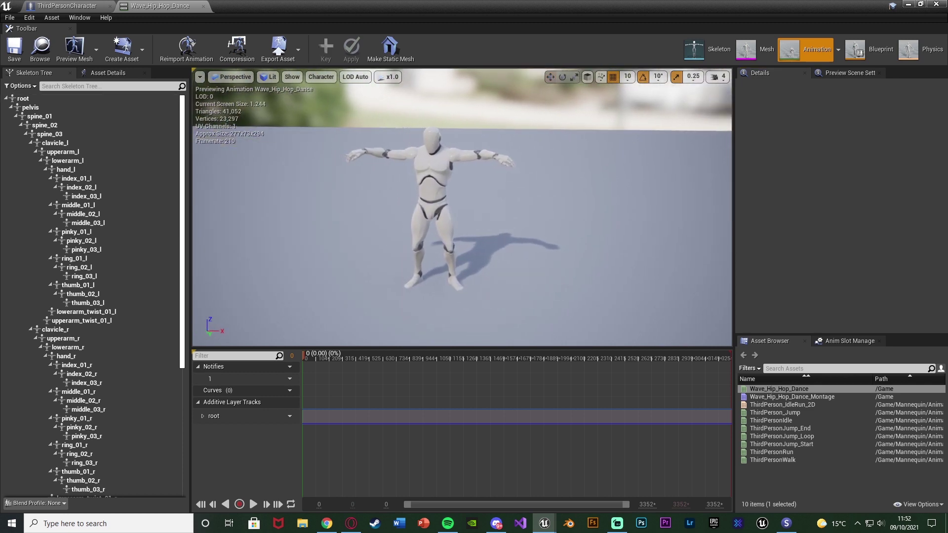
{"action": "scroll", "coordinate": [393, 196], "scroll_direction": "up", "scroll_amount": 4}
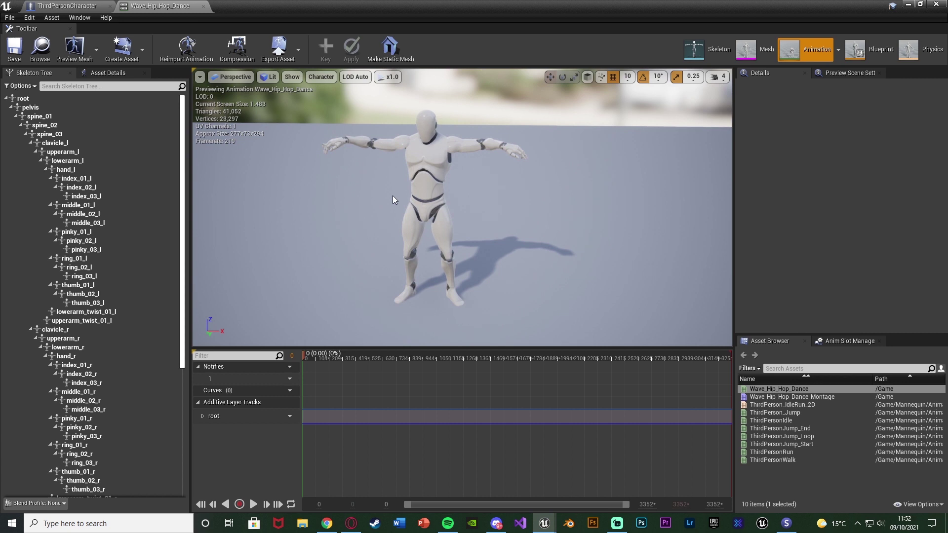
{"action": "key", "text": "space"}
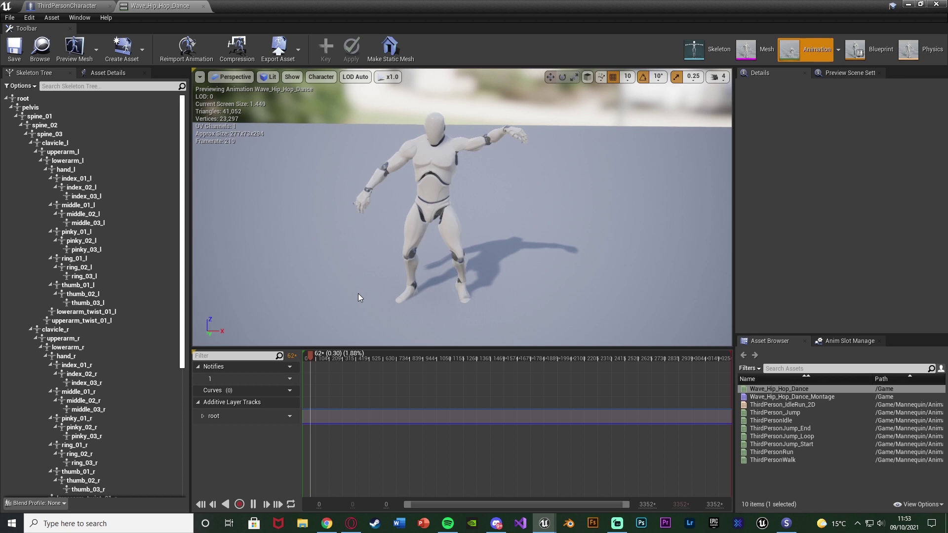
{"action": "key", "text": "space"}
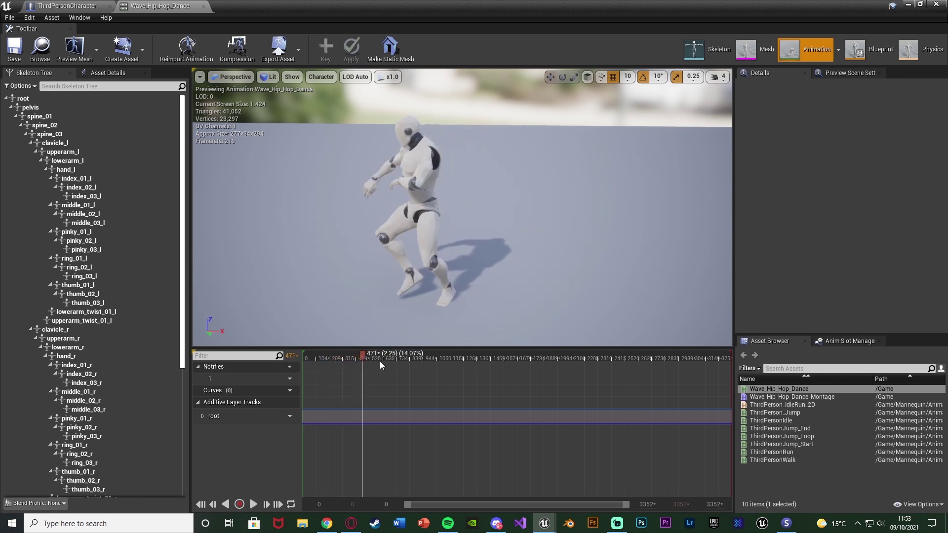
{"action": "left_click_drag", "start_coordinate": [358, 354], "coordinate": [257, 359]}
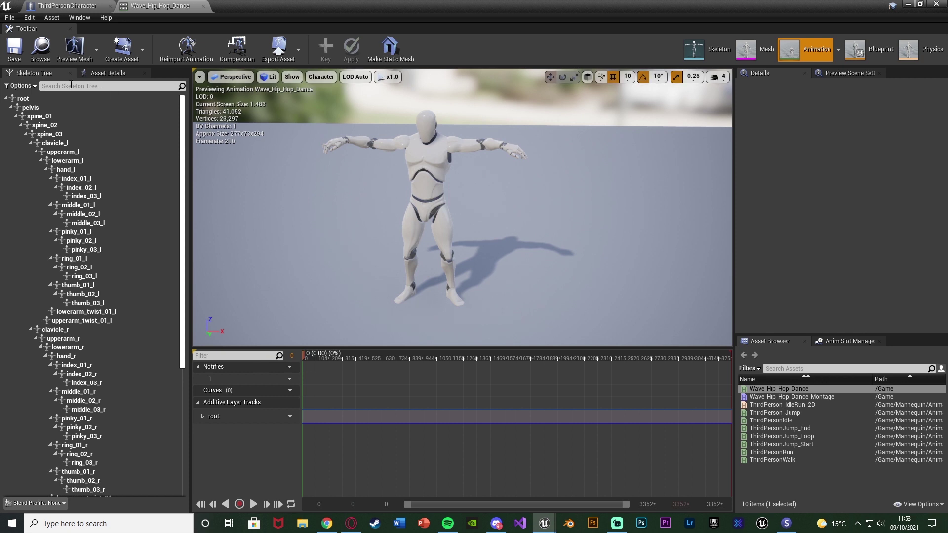
Key the root bone's transform at frame 0, apply the additive layer track to the animation data, and save the animation
{"action": "left_click", "coordinate": [45, 99]}
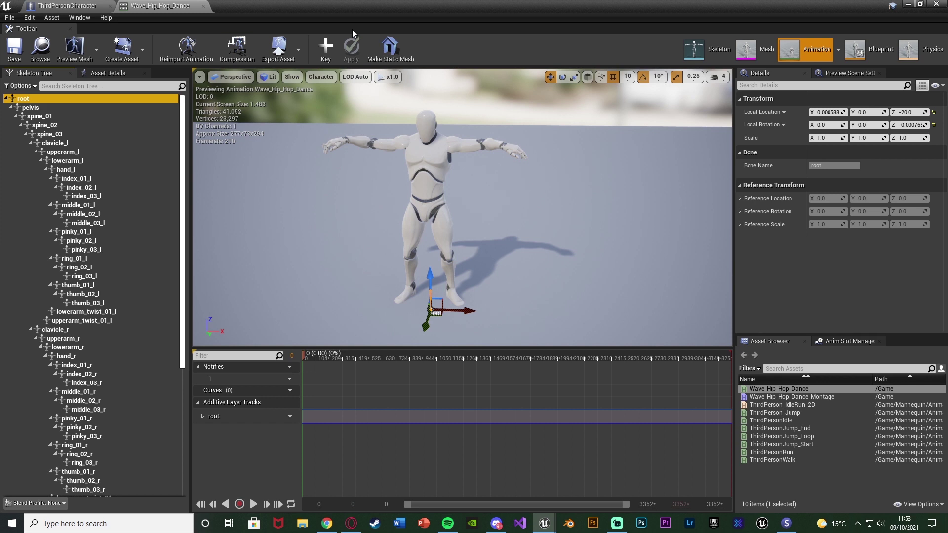
{"action": "left_click", "coordinate": [325, 48]}
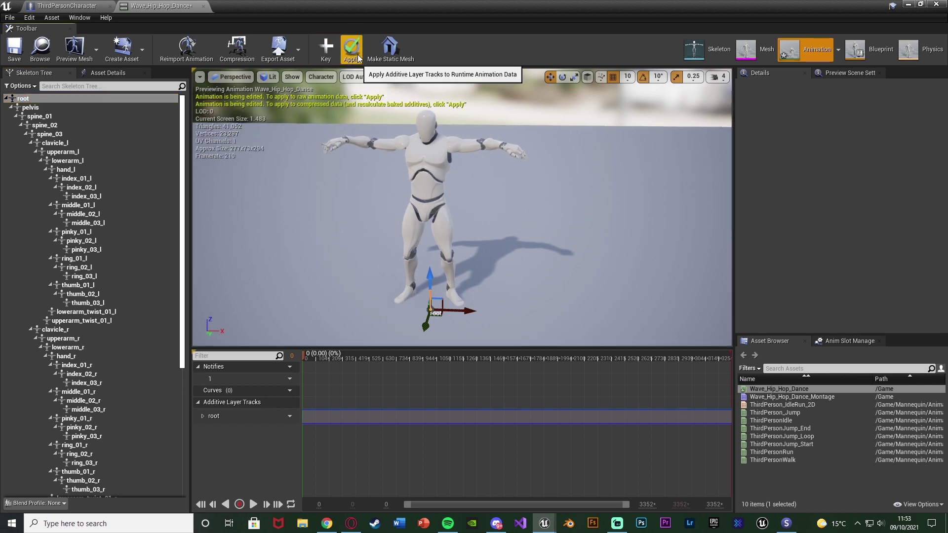
{"action": "left_click", "coordinate": [352, 49]}
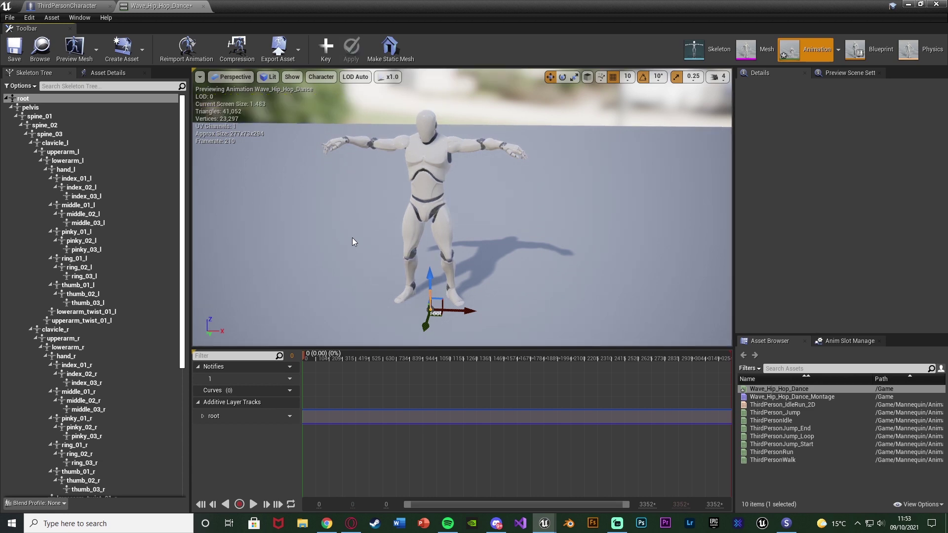
{"action": "left_click", "coordinate": [15, 47]}
Minimise the animation editor, play the level, test the edited dance on the character, and stop the preview
{"action": "left_click", "coordinate": [907, 4]}
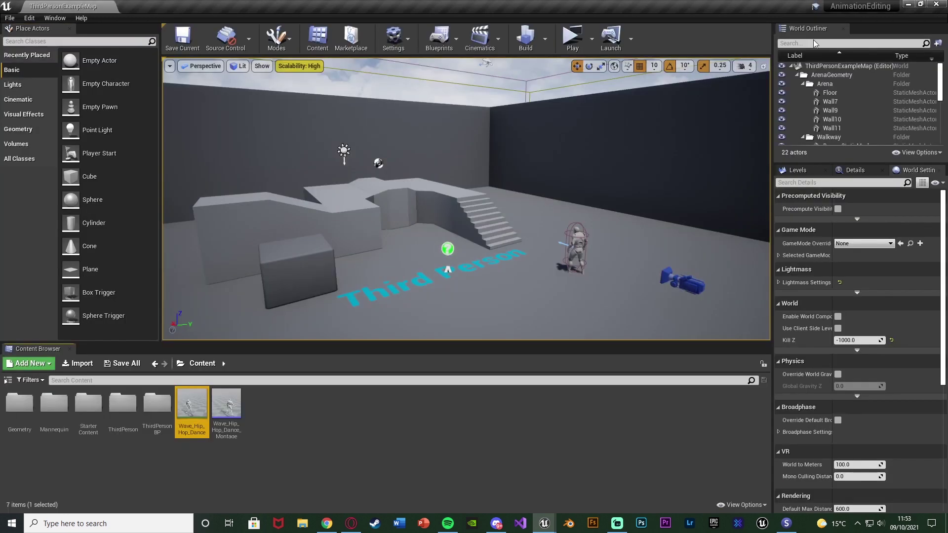
{"action": "left_click", "coordinate": [612, 38]}
{"action": "left_click", "coordinate": [542, 273]}
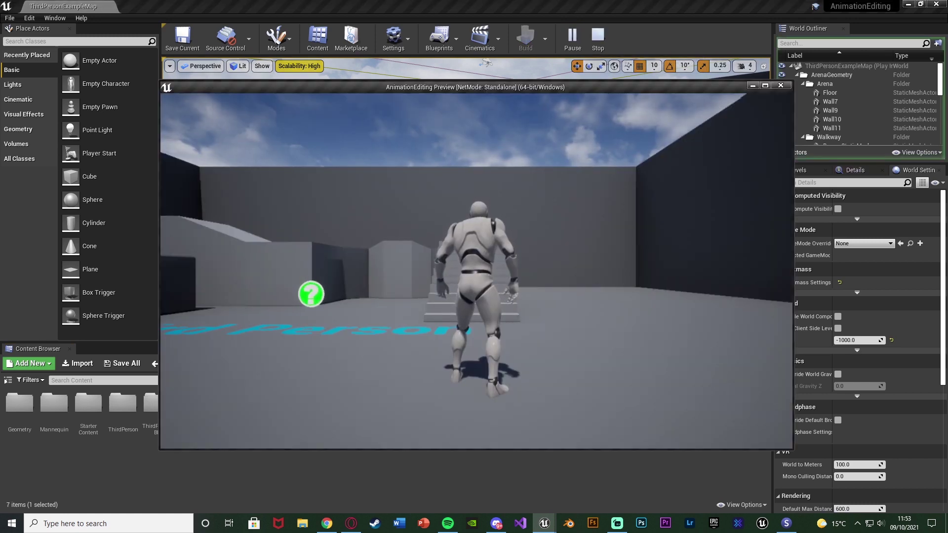
{"action": "key", "text": "1"}
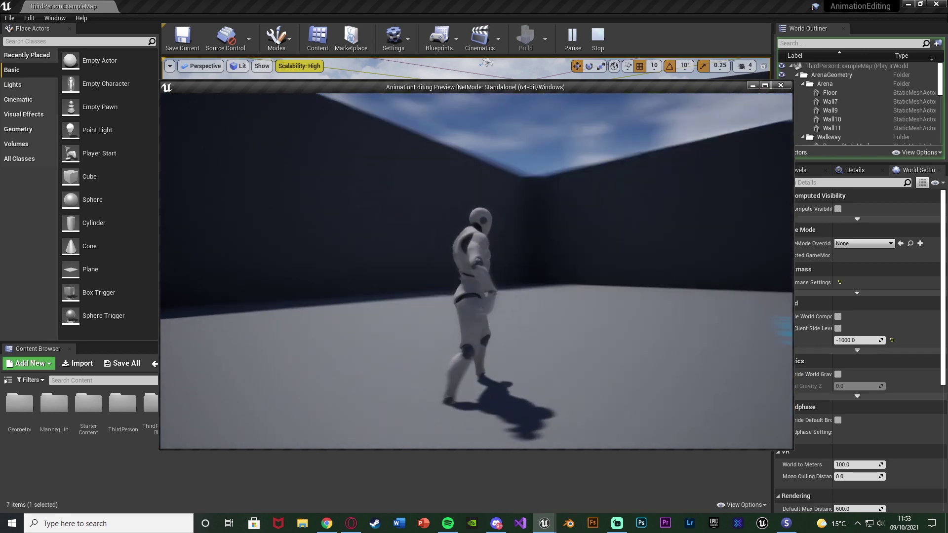
{"action": "key", "text": "Escape"}
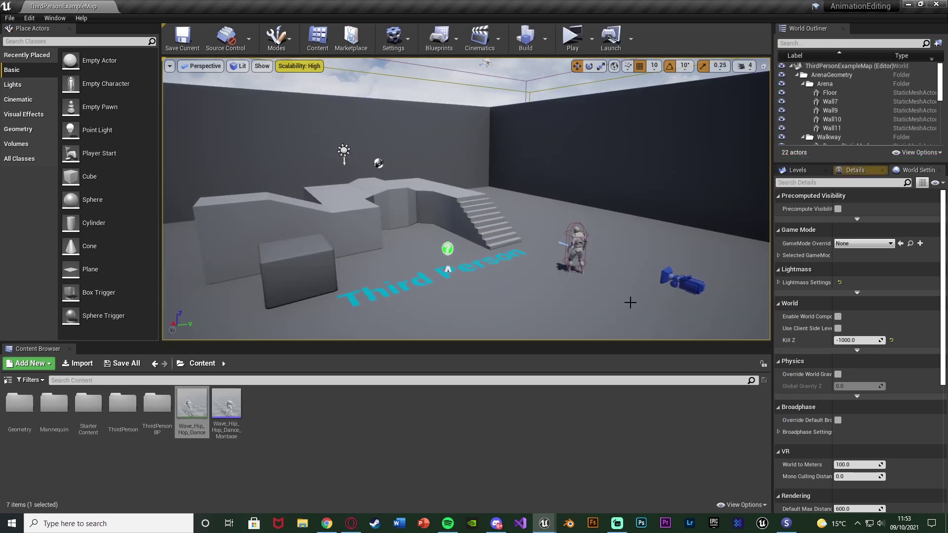
Reopen the Wave_Hip_Hop_Dance animation and raise the root bone slightly along Z to fine-tune the feet's height
{"action": "double_click", "coordinate": [192, 407]}
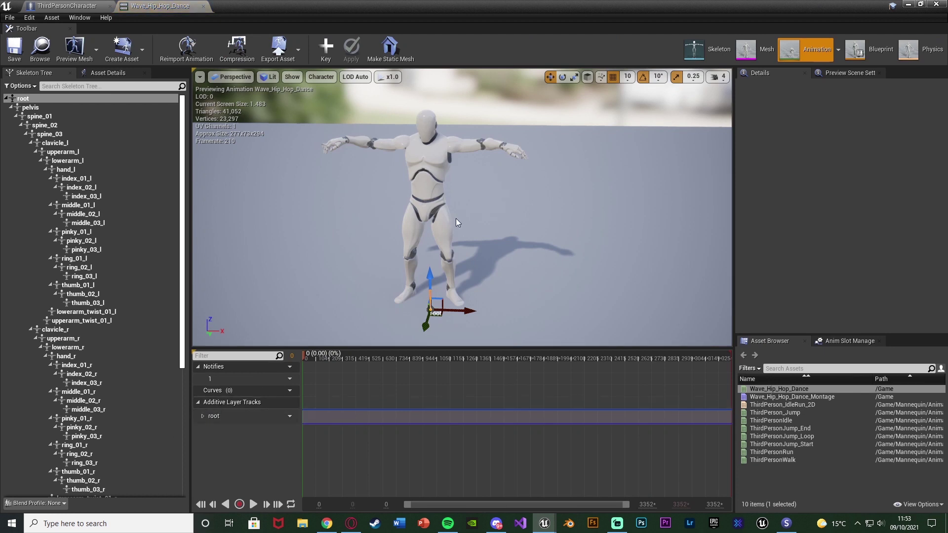
{"action": "key", "text": "d"}
{"action": "right_click_drag", "start_coordinate": [456, 219], "coordinate": [286, 227]}
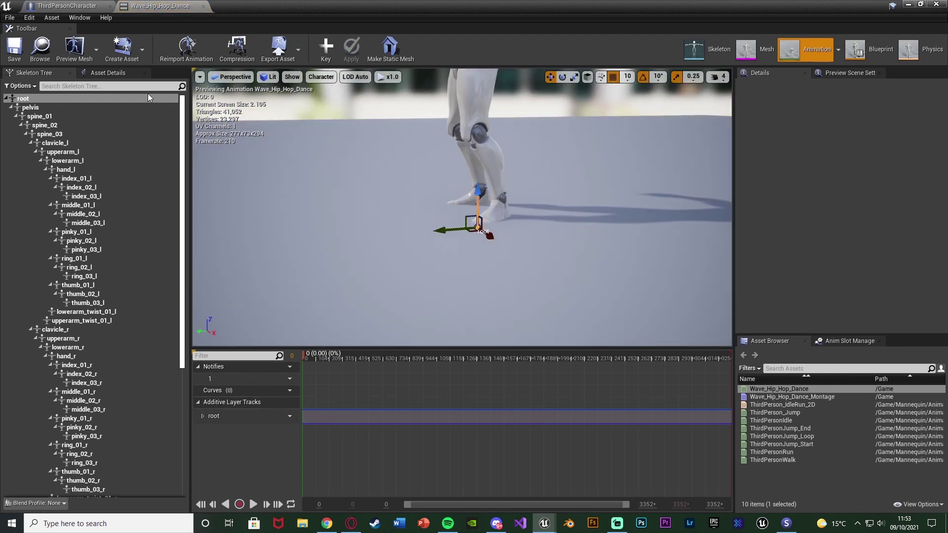
{"action": "left_click_drag", "start_coordinate": [476, 194], "coordinate": [476, 186]}
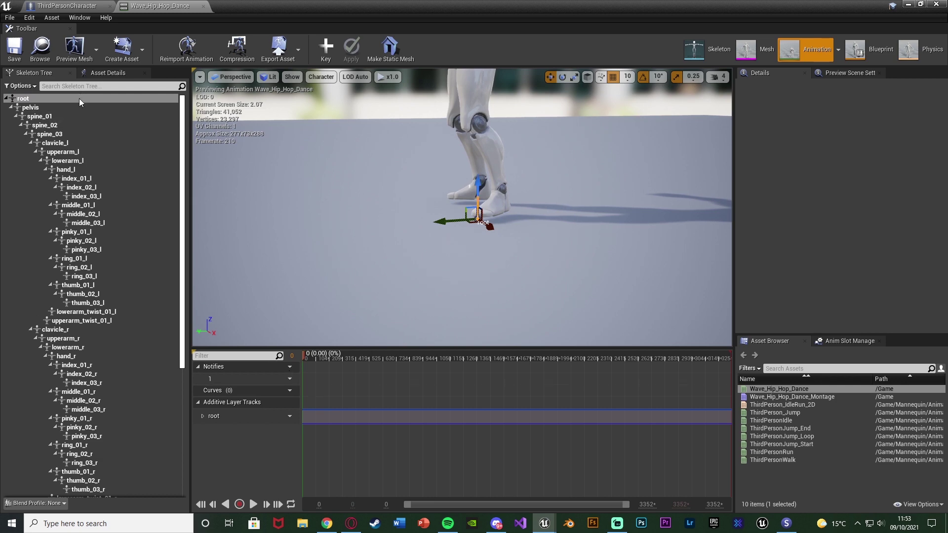
{"action": "left_click", "coordinate": [344, 415]}
Shrink the animation editor window and place Wave_Hip_Hop_Dance on the level floor to check its feet against the ground
{"action": "left_click_drag", "start_coordinate": [144, 30], "coordinate": [144, 30]}
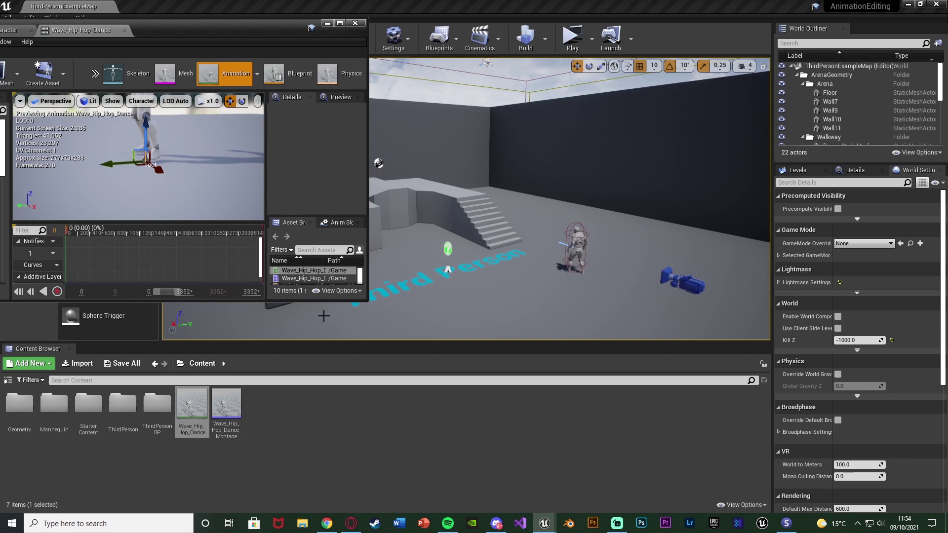
{"action": "right_click_drag", "start_coordinate": [323, 315], "coordinate": [276, 309]}
{"action": "left_click_drag", "start_coordinate": [191, 405], "coordinate": [540, 296]}
{"action": "key", "text": "f"}
{"action": "right_click_drag", "start_coordinate": [540, 296], "coordinate": [676, 314]}
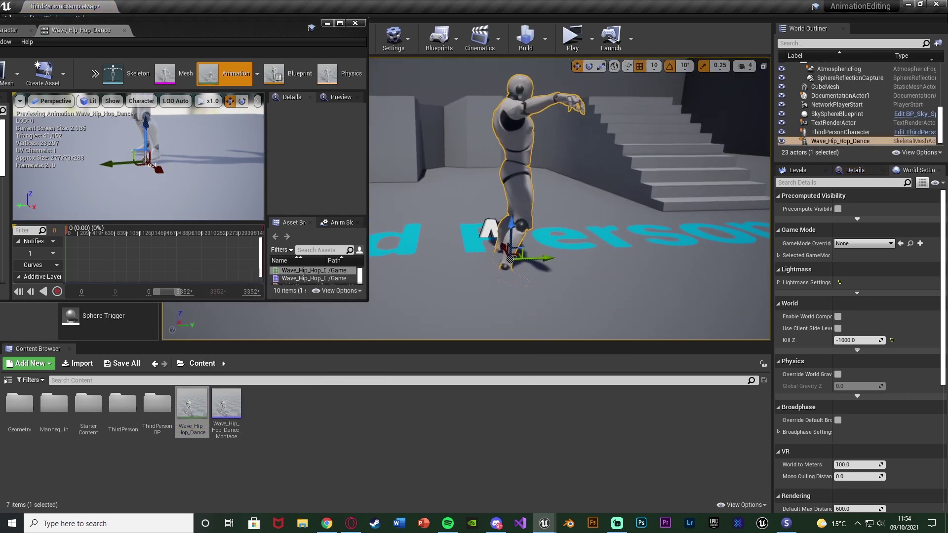
Nudge the root bone's height along Z to match the placed character's feet to the floor and apply the additive layer track
{"action": "left_click", "coordinate": [144, 128]}
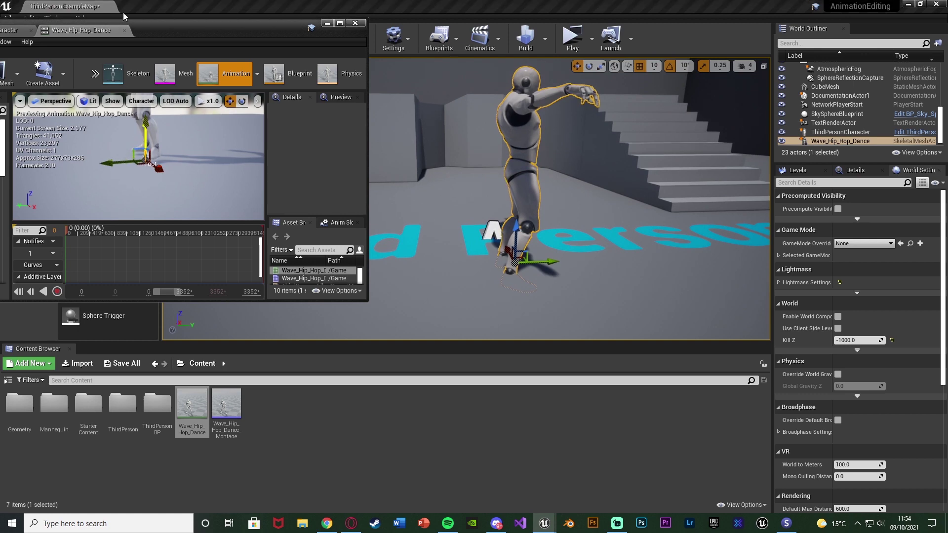
{"action": "left_click_drag", "start_coordinate": [167, 28], "coordinate": [248, 25]}
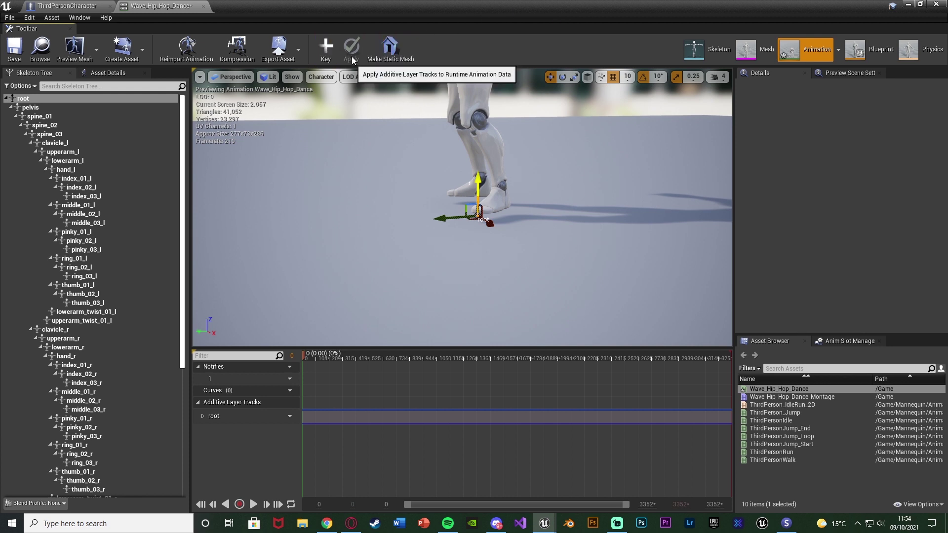
Shrink the animation editor again, play the level to check the dancing feet against the floor, and stop the preview
{"action": "double_click", "coordinate": [450, 2]}
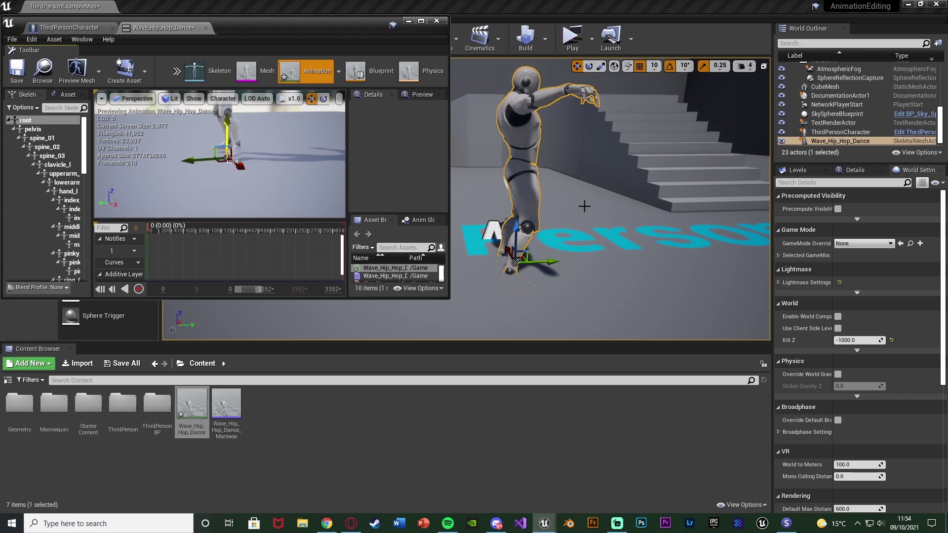
{"action": "left_click", "coordinate": [572, 37]}
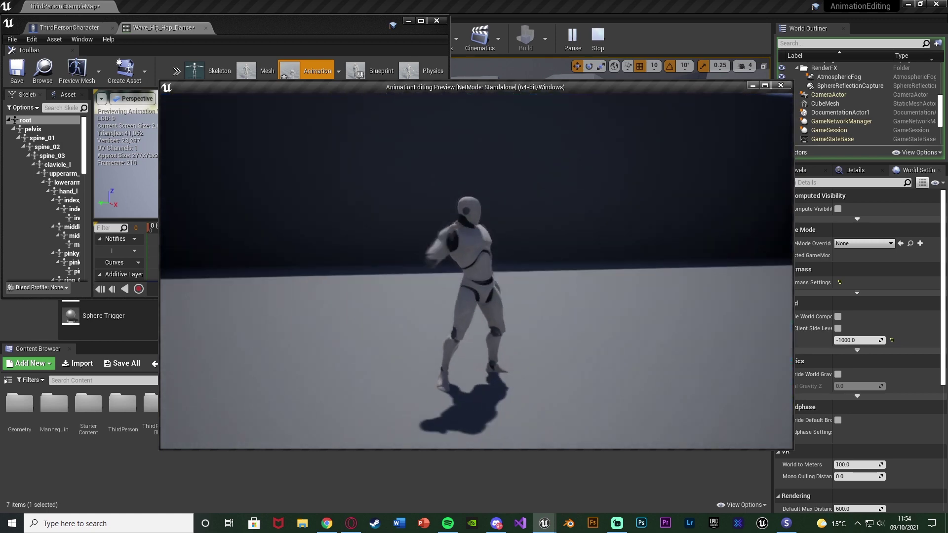
{"action": "key", "text": "Escape"}
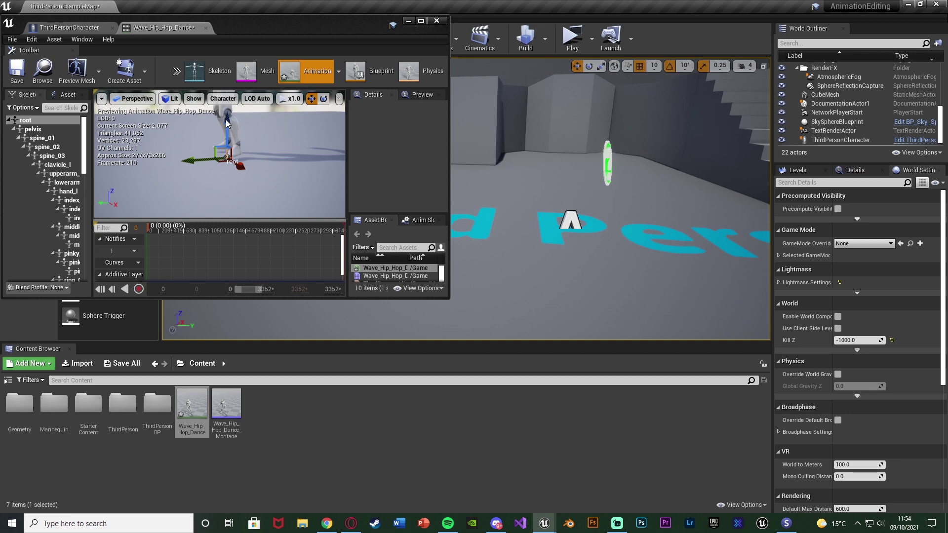
Maximise the animation editor, raise the root bone slightly along Z, and inspect the feet up close
{"action": "double_click", "coordinate": [274, 23]}
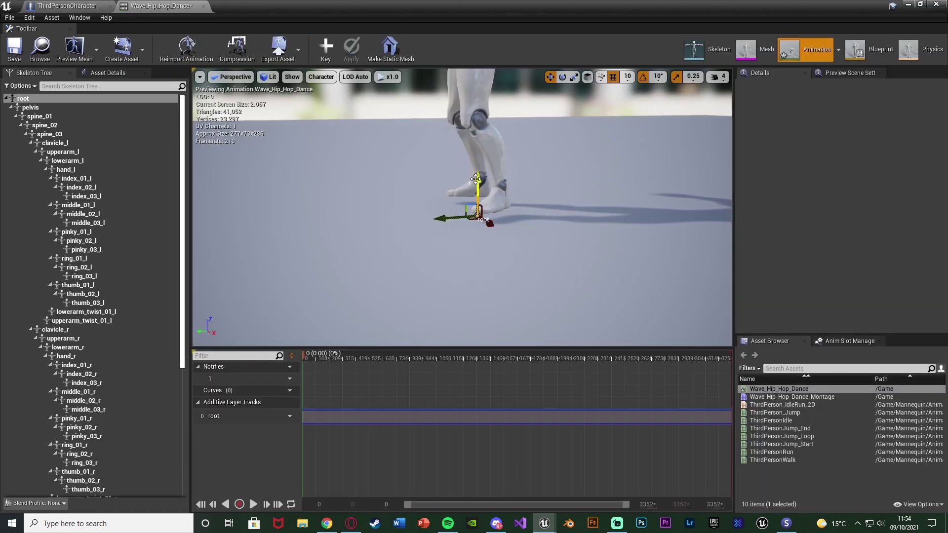
{"action": "left_click_drag", "start_coordinate": [475, 179], "coordinate": [475, 174]}
{"action": "right_click_drag", "start_coordinate": [475, 174], "coordinate": [509, 190]}
{"action": "key", "text": "w"}
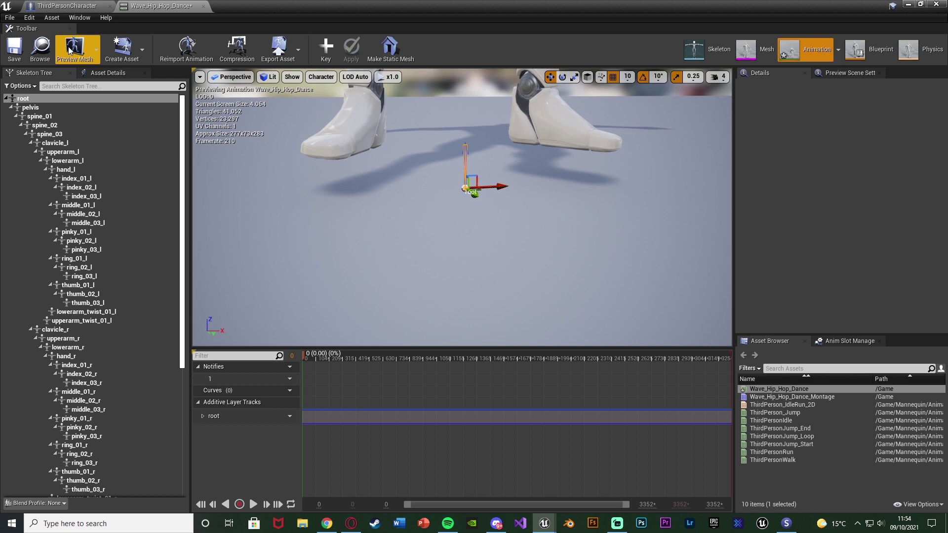
Key the raised root bone, apply the additive layer tracks to the animation data, and save Wave_Hip_Hop_Dance
{"action": "left_click", "coordinate": [14, 47]}
{"action": "left_click", "coordinate": [326, 47]}
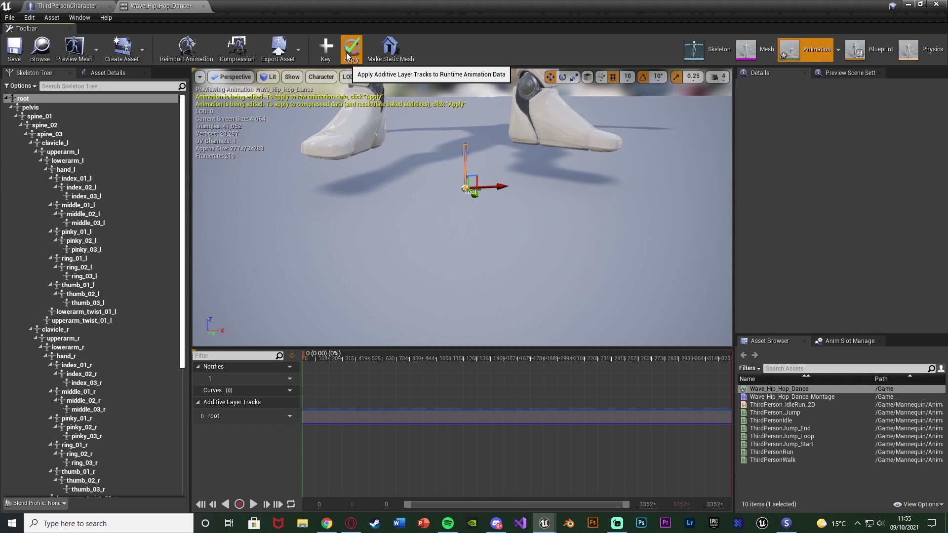
{"action": "left_click", "coordinate": [348, 57]}
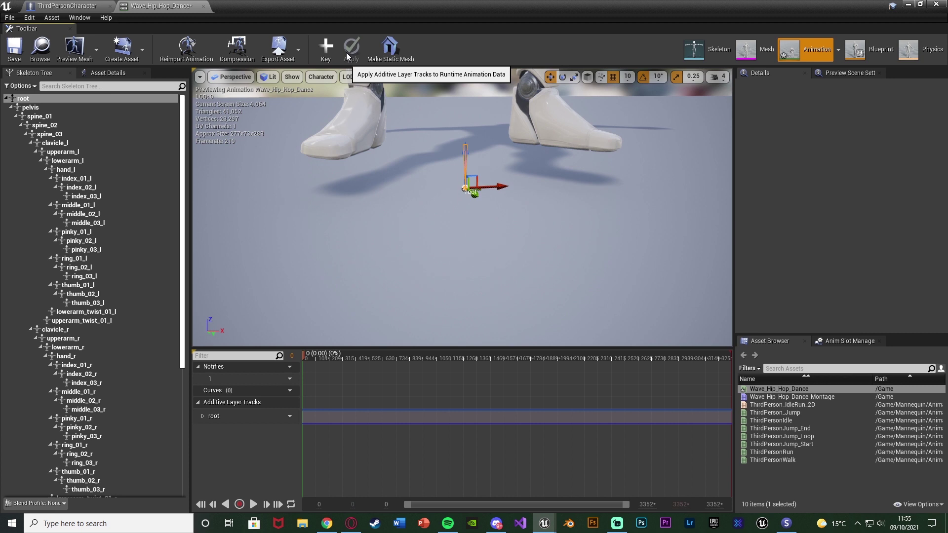
{"action": "left_click", "coordinate": [14, 50]}
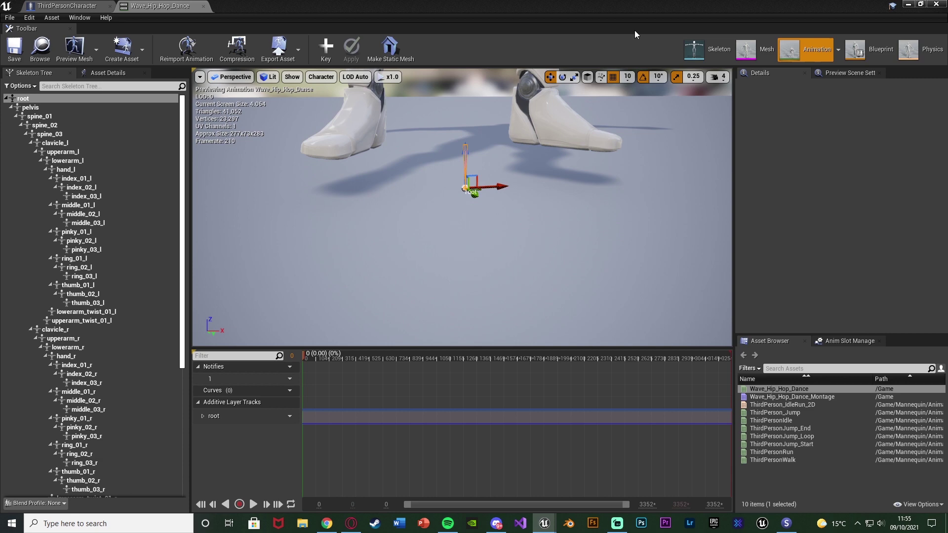
Close the animation editor, play the level, move the character around to check its facing and foot height while dancing, and stop
{"action": "left_click", "coordinate": [937, 4]}
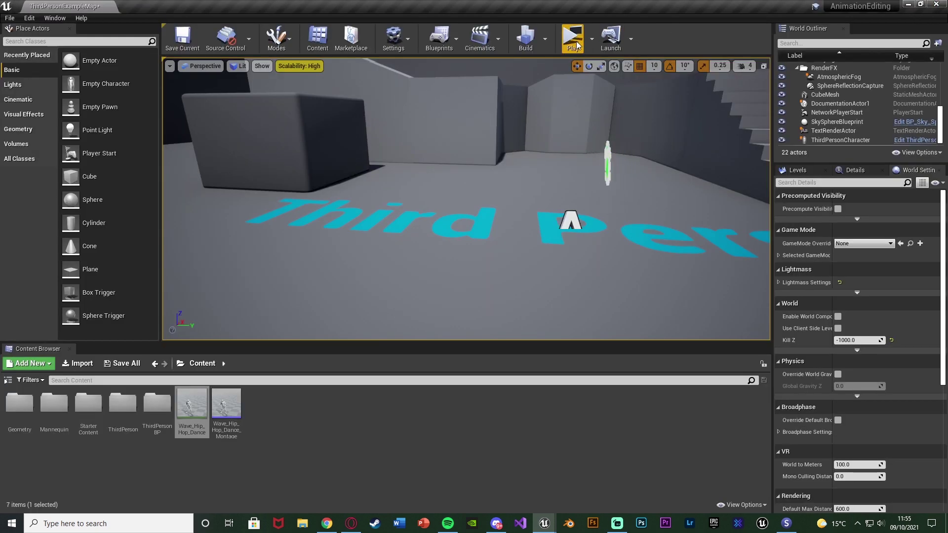
{"action": "key", "text": "alt+p"}
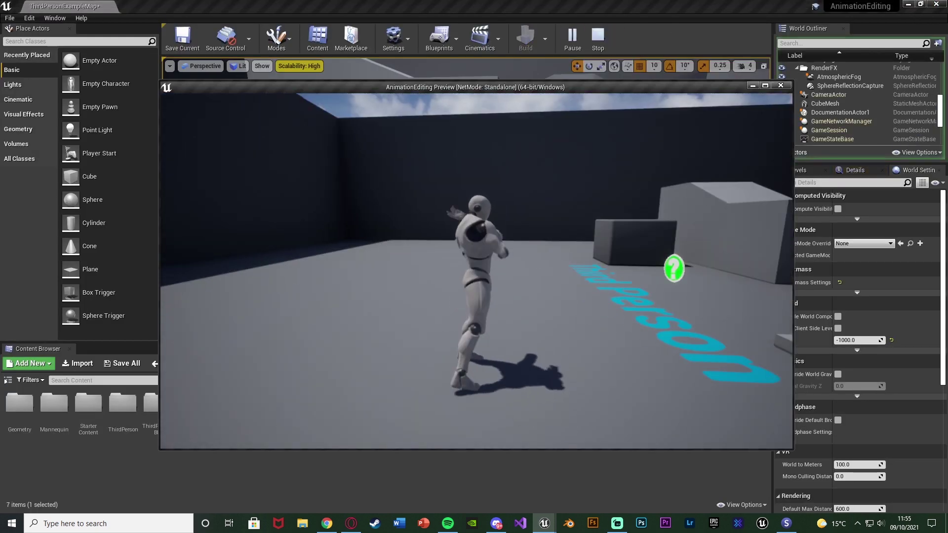
{"action": "key", "text": "w"}
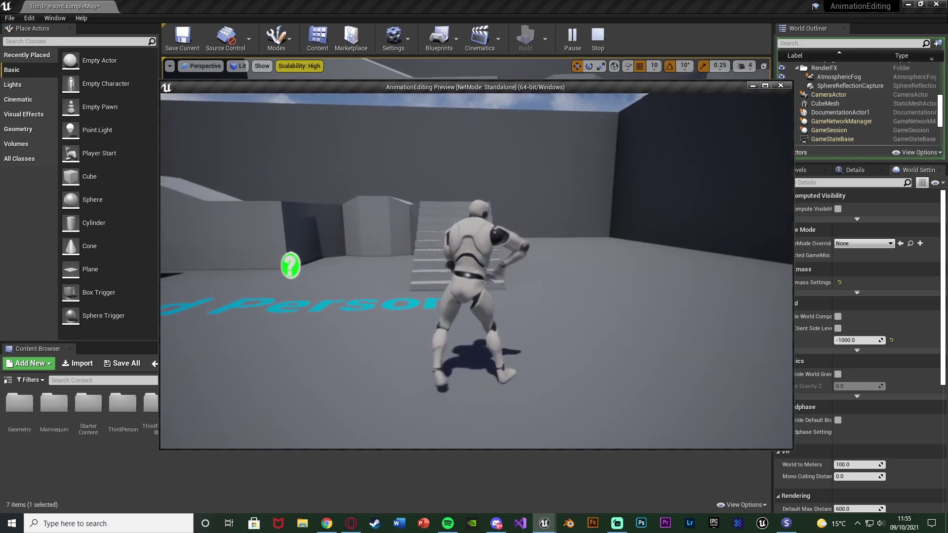
{"action": "key", "text": "s"}
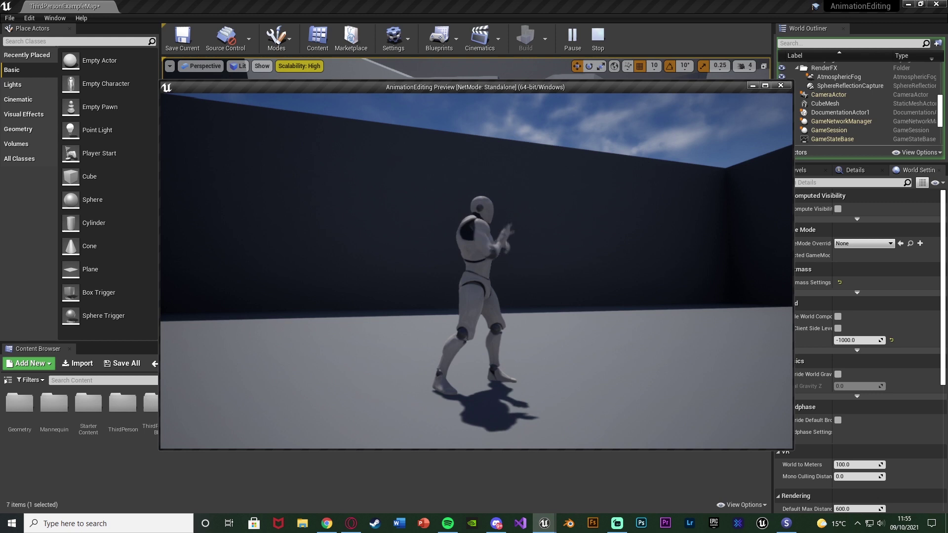
{"action": "key", "text": "d"}
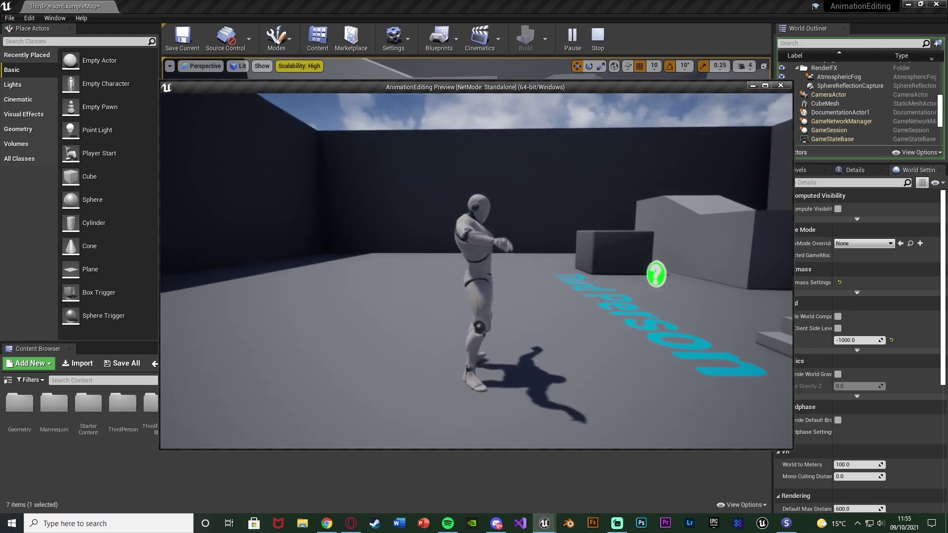
{"action": "key", "text": "w"}
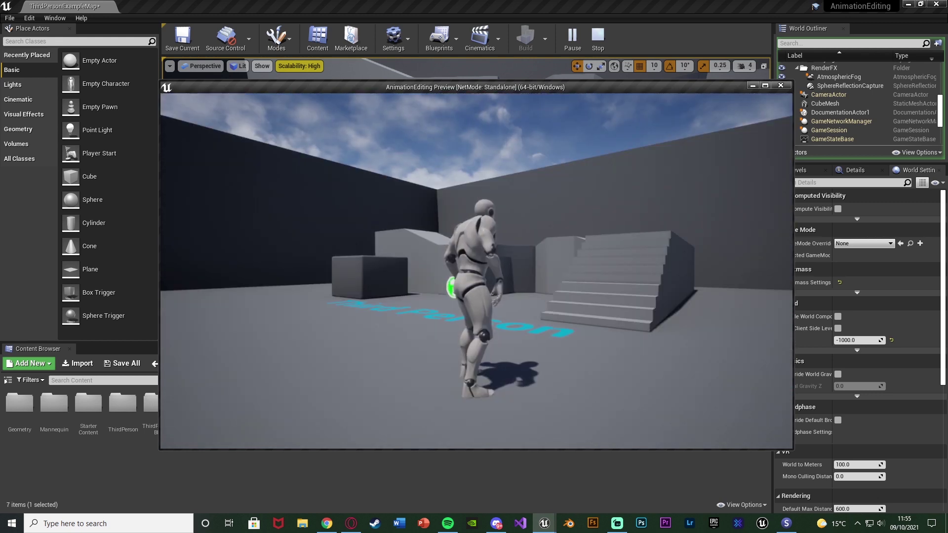
{"action": "key", "text": "Escape"}
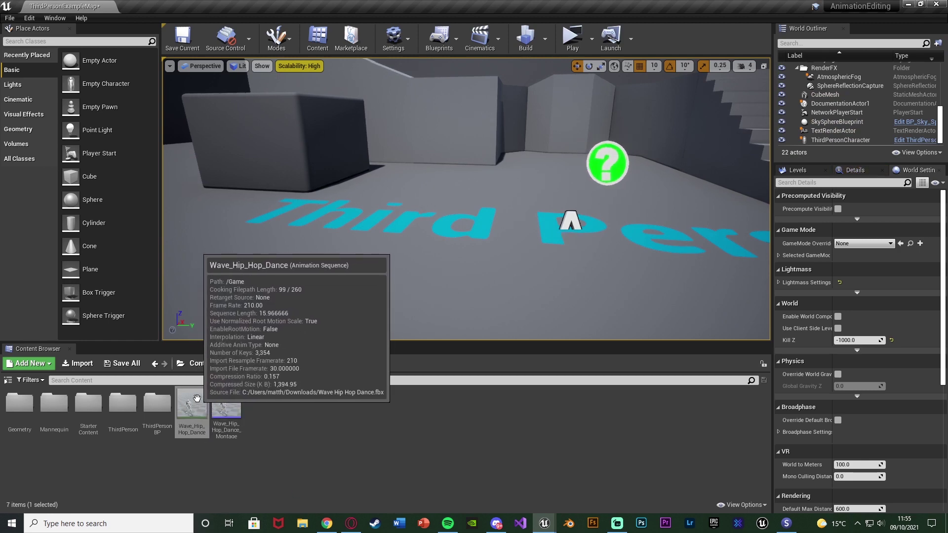
Review the saved Wave_Hip_Hop_Dance in its editor, replay the level to watch the corrected dance, and end the preview
{"action": "double_click", "coordinate": [183, 414]}
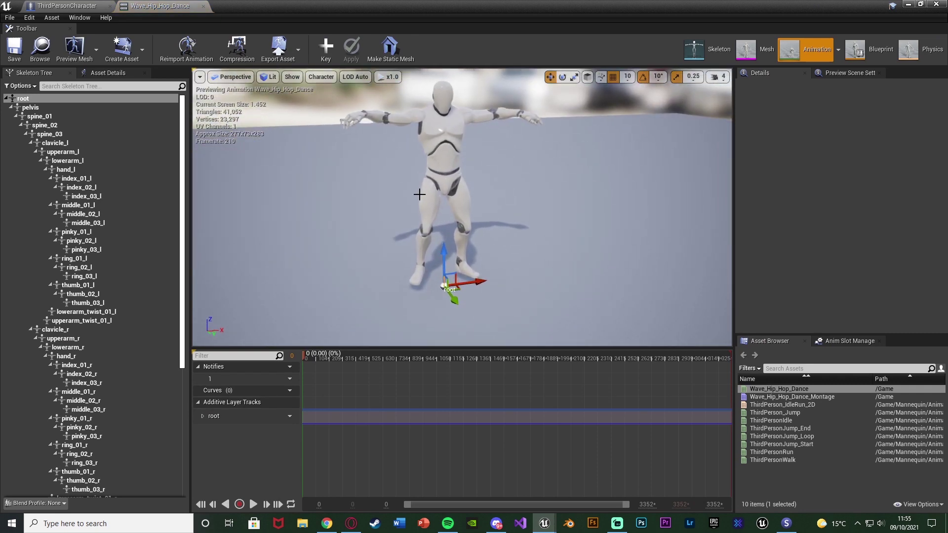
{"action": "left_click", "coordinate": [907, 4]}
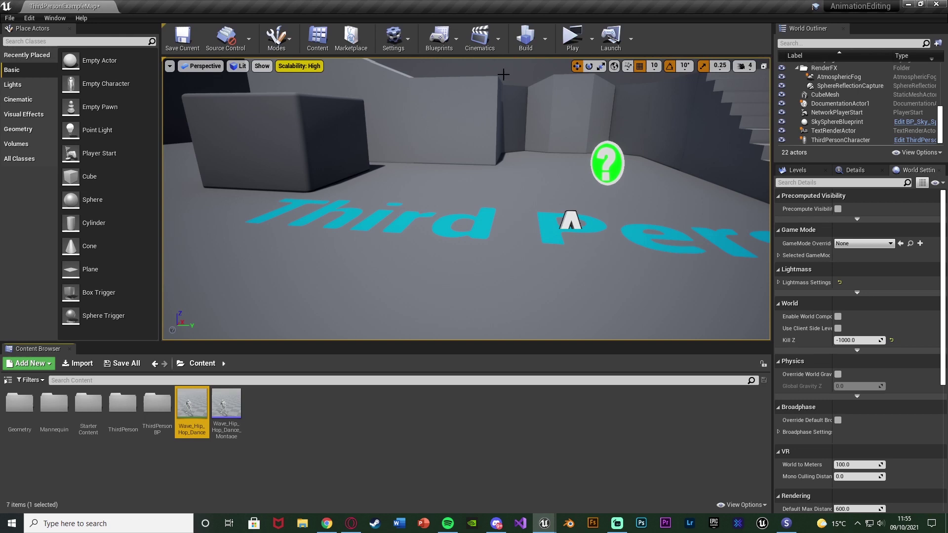
{"action": "left_click", "coordinate": [577, 43]}
{"action": "left_click", "coordinate": [496, 233]}
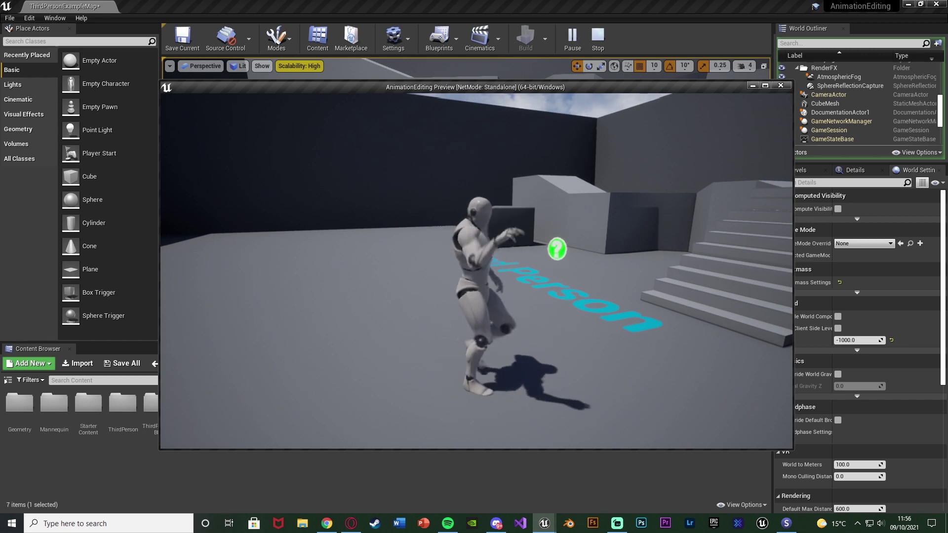
{"action": "key", "text": "w"}
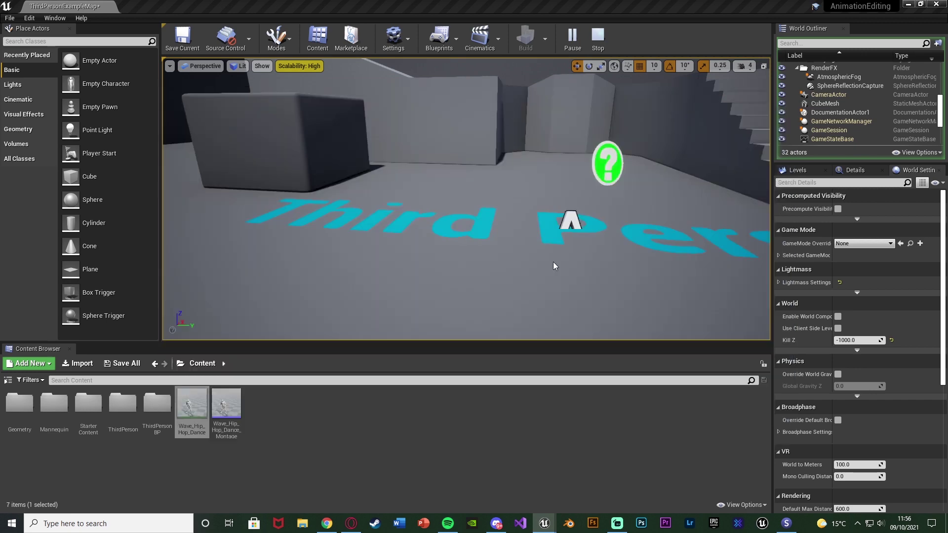
{"action": "key", "text": "Escape"}
Reopen the Wave_Hip_Hop_Dance animation, try selecting the head and upperarm_l bones, and select spine_01 in the skeleton
{"action": "double_click", "coordinate": [187, 413]}
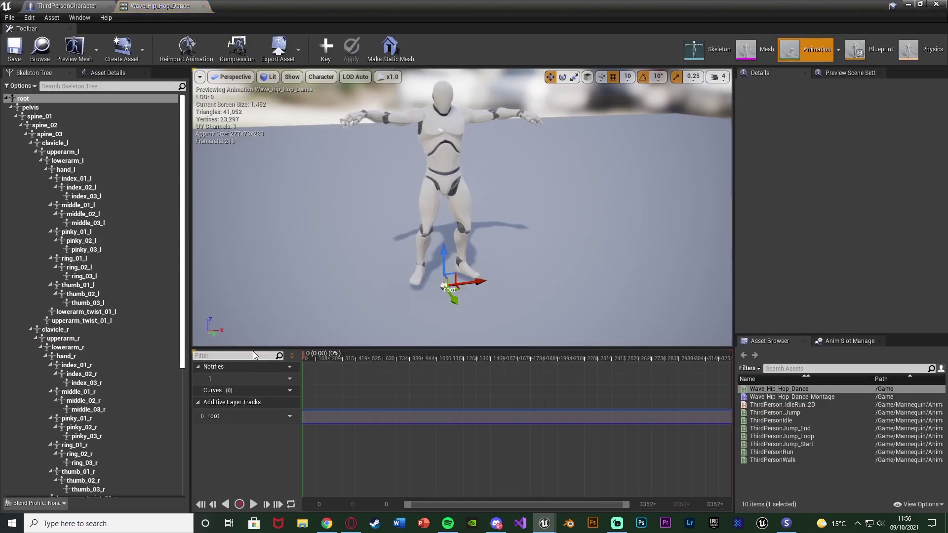
{"action": "left_click", "coordinate": [482, 117]}
{"action": "left_click", "coordinate": [445, 98]}
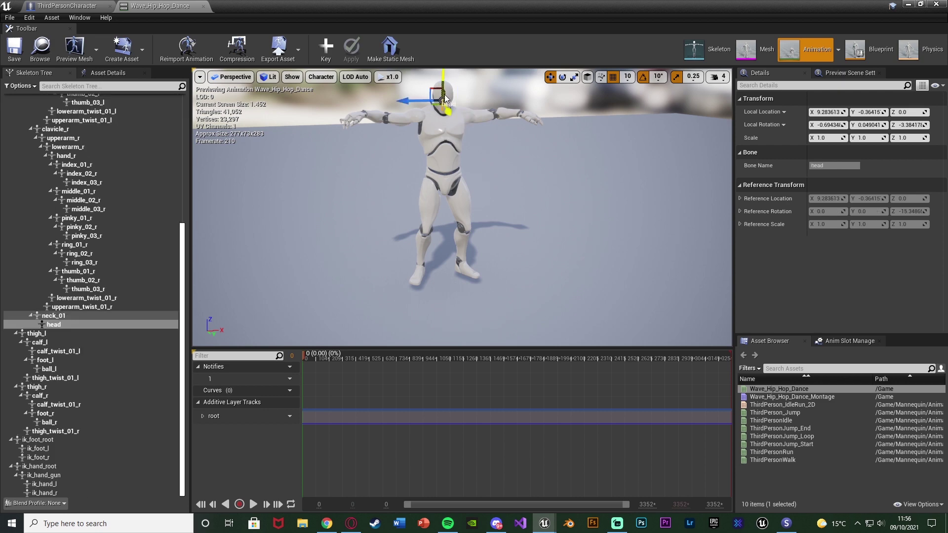
{"action": "left_click", "coordinate": [475, 114]}
{"action": "left_click", "coordinate": [81, 117]}
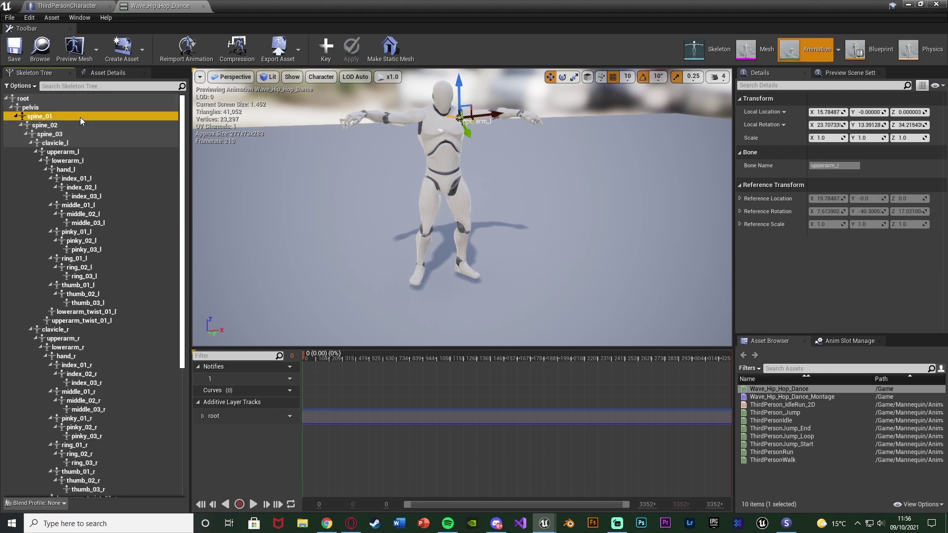
Rotate the spine_01 bone to a local Z rotation of about -20.3° so the upper body leans back, and key the pose
{"action": "right_click_drag", "start_coordinate": [486, 177], "coordinate": [437, 176]}
{"action": "key", "text": "a"}
{"action": "key", "text": "e"}
{"action": "left_click_drag", "start_coordinate": [422, 174], "coordinate": [417, 173]}
{"action": "key", "text": "w"}
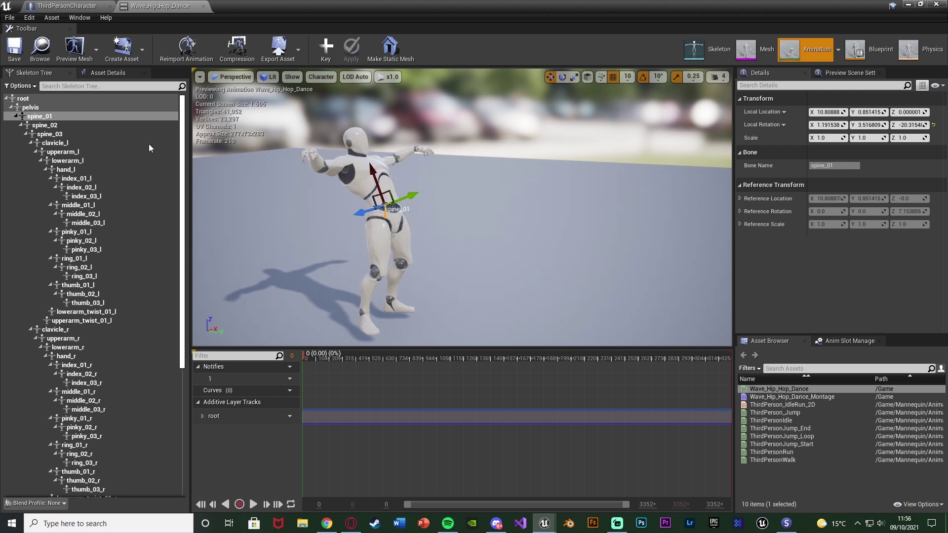
{"action": "left_click", "coordinate": [325, 58]}
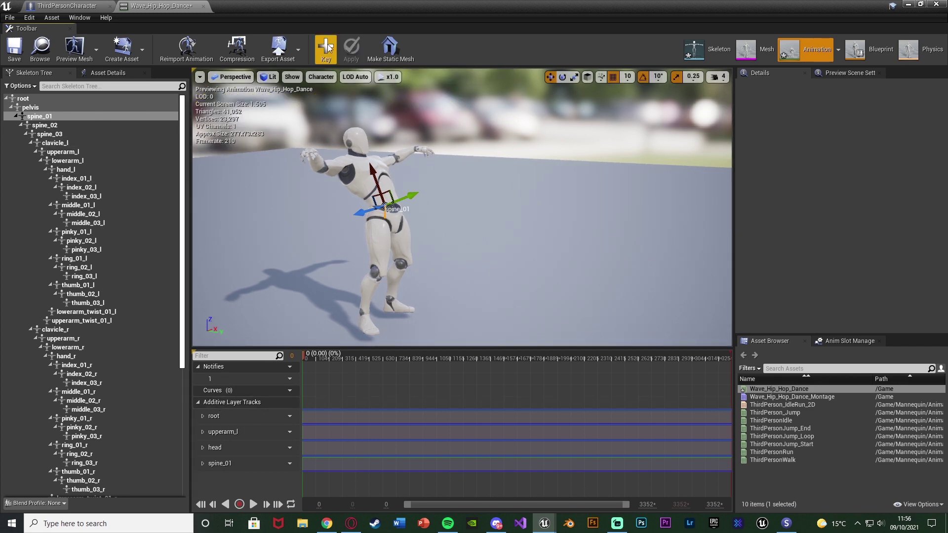
Minimise the animation editor and play the level to check the leaned-back spine during the dance
{"action": "left_click", "coordinate": [908, 4]}
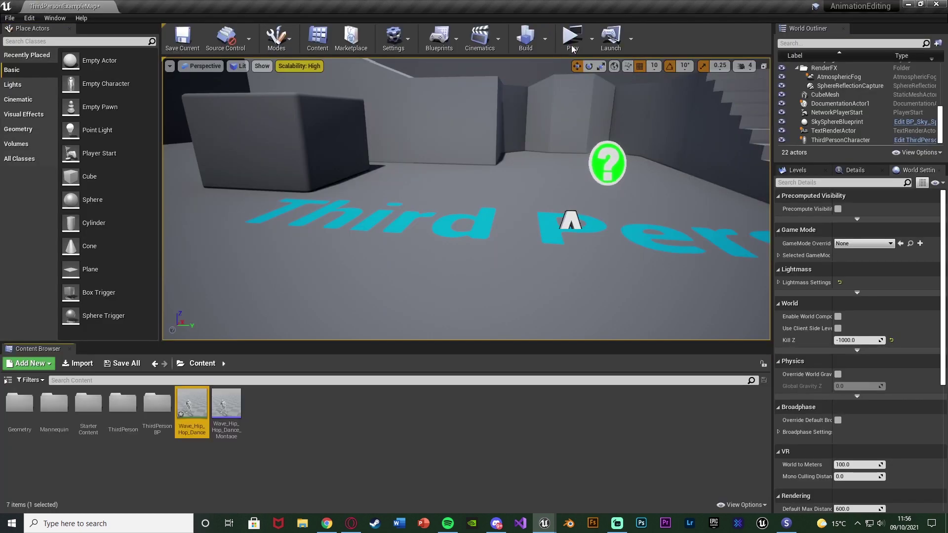
{"action": "left_click", "coordinate": [572, 39]}
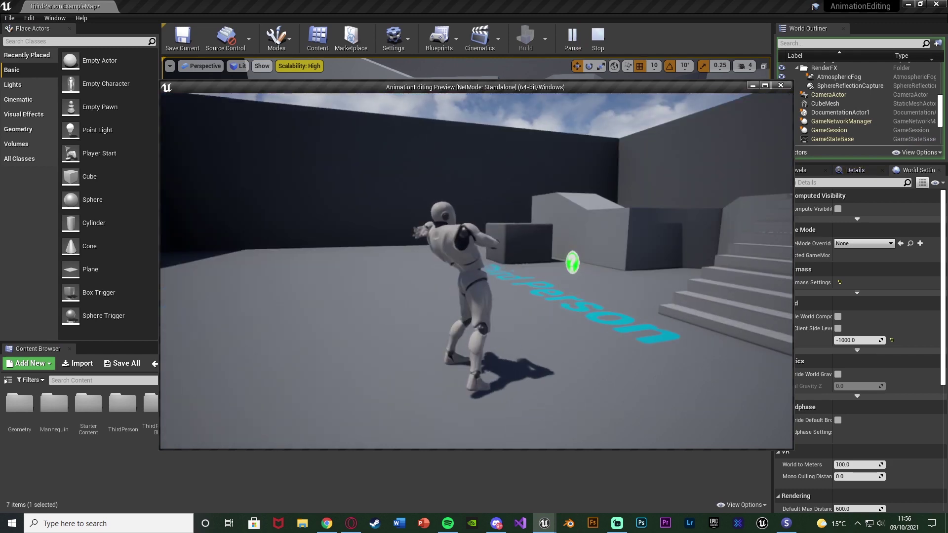